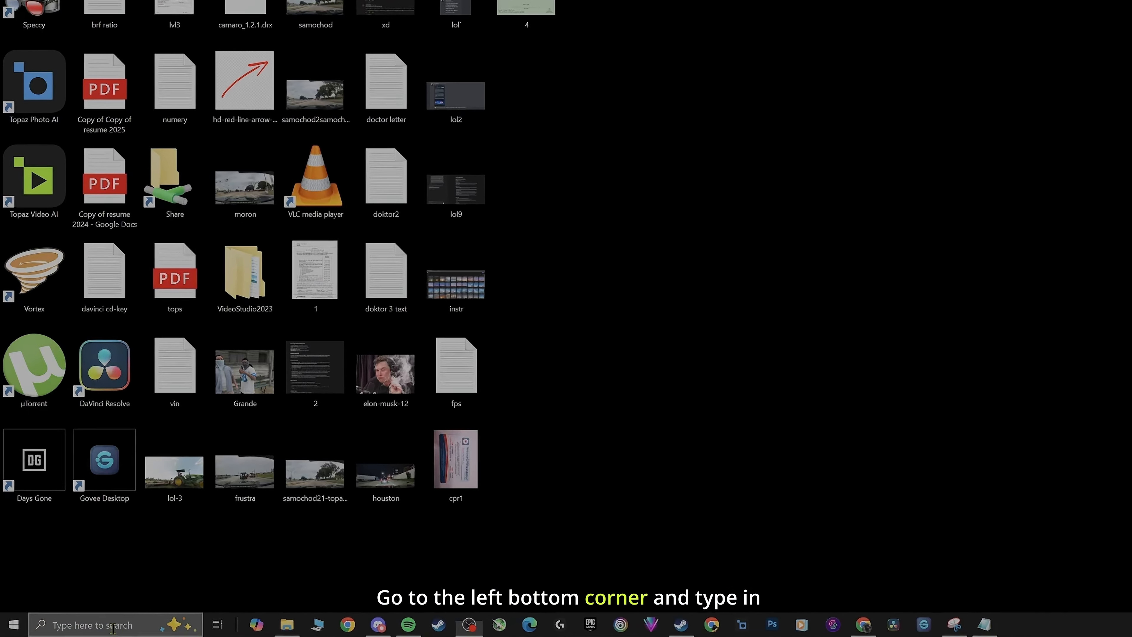
# Open the Windows power plan settings and choose the High performance plan.
pyautogui.click(83, 629)
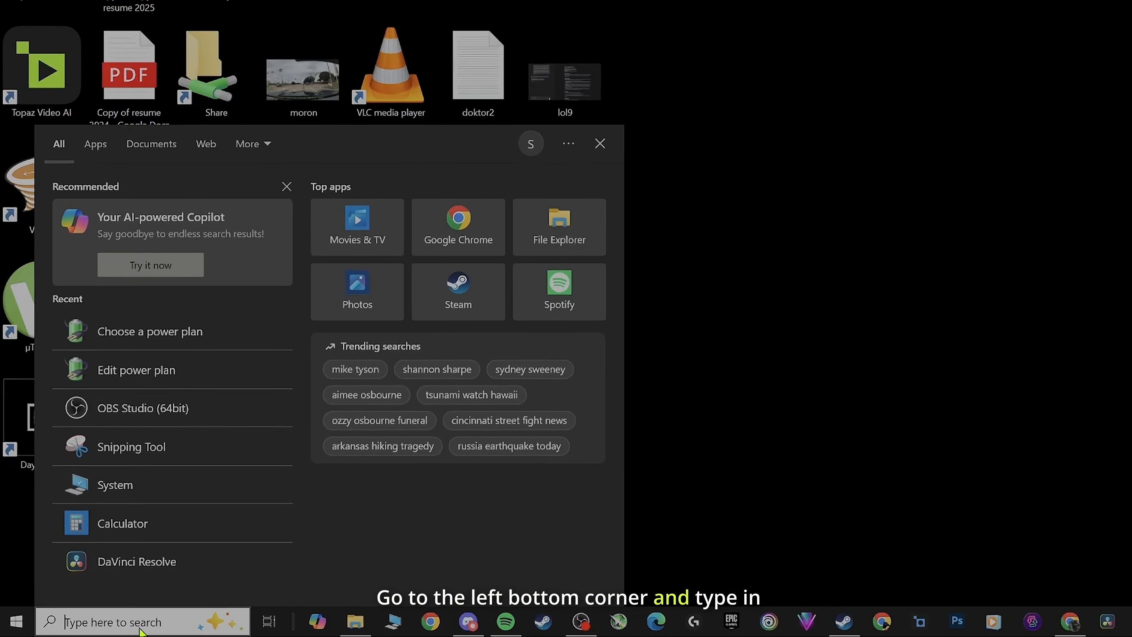
pyautogui.write('power')
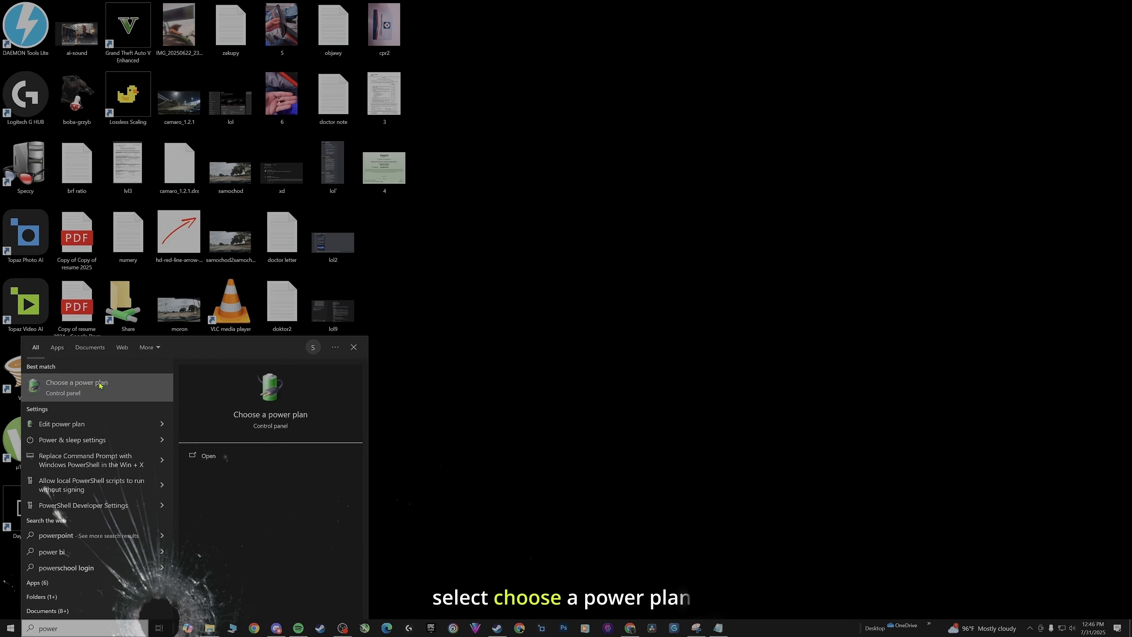
pyautogui.click(99, 385)
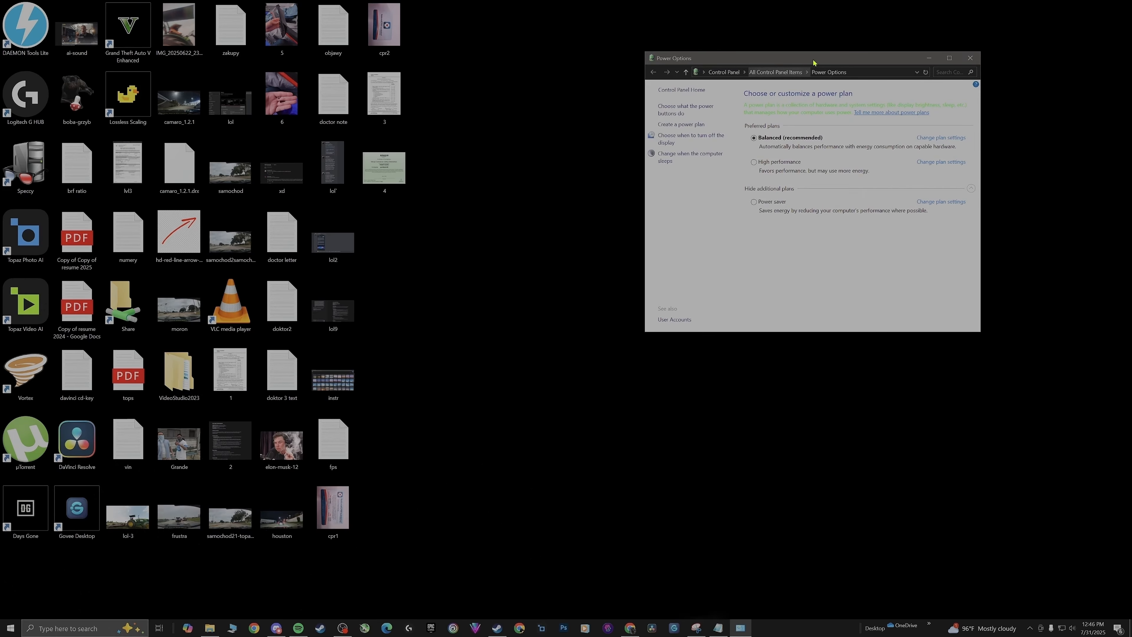
pyautogui.moveTo(813, 63); pyautogui.dragTo(561, 295)
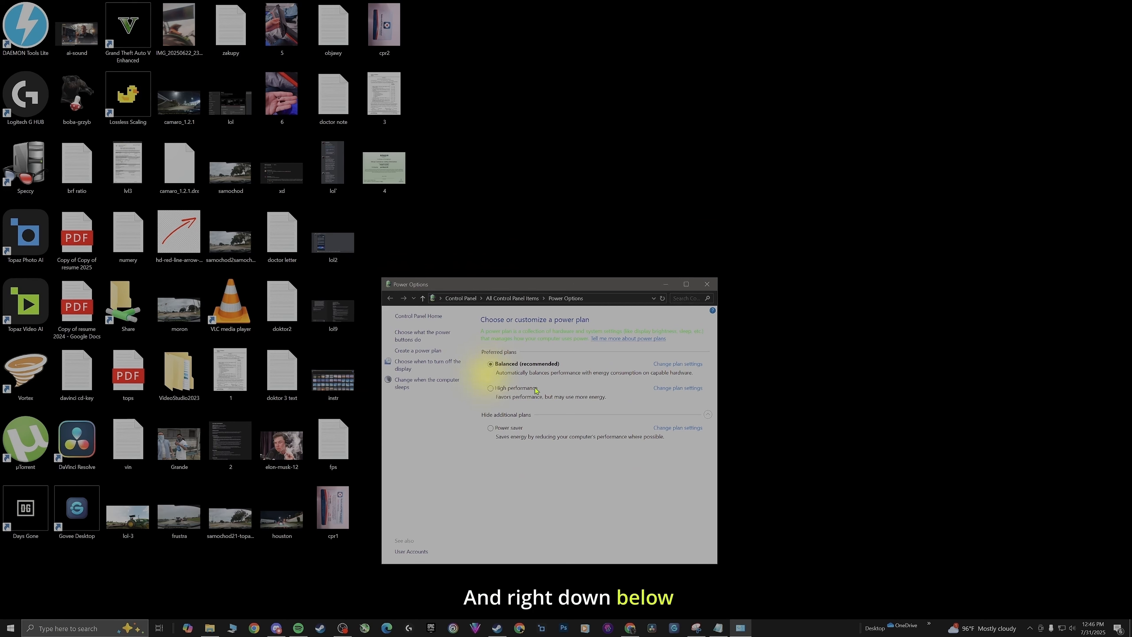
pyautogui.click(491, 388)
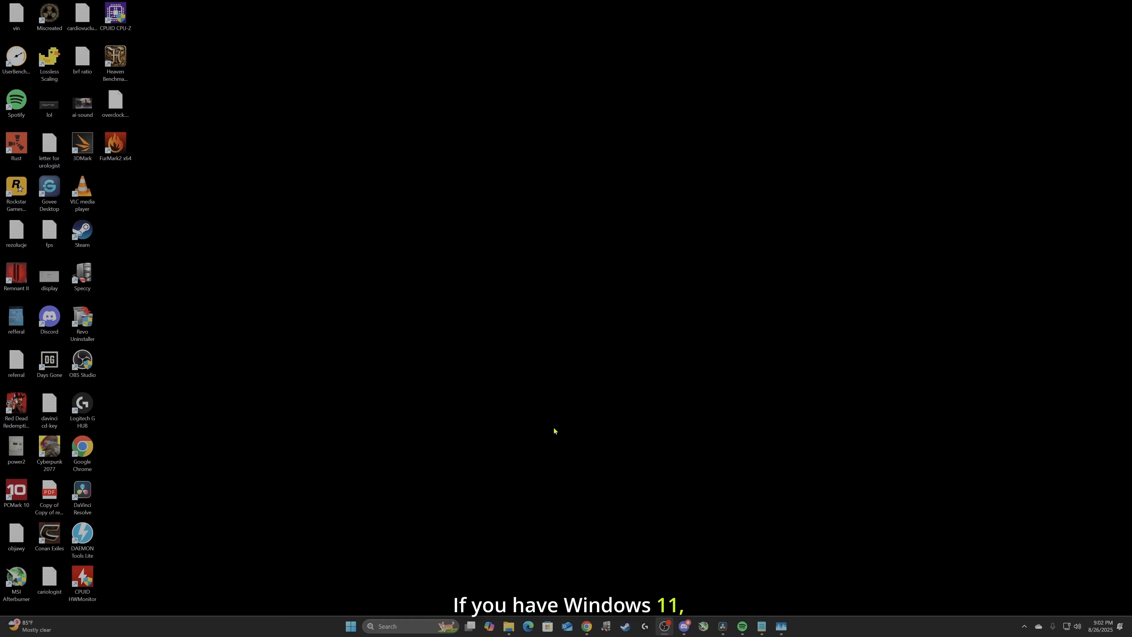
# Open NVIDIA Control Panel from the desktop and apply "Use the advanced 3D image settings" for the image preview settings.
pyautogui.rightClick(554, 429)
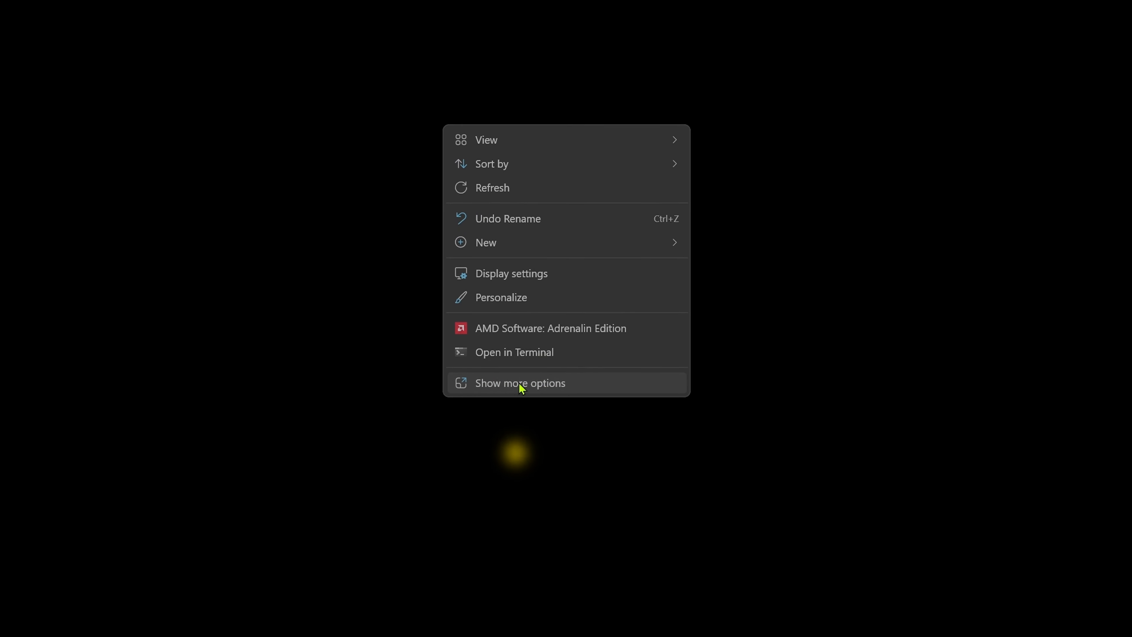
pyautogui.click(520, 384)
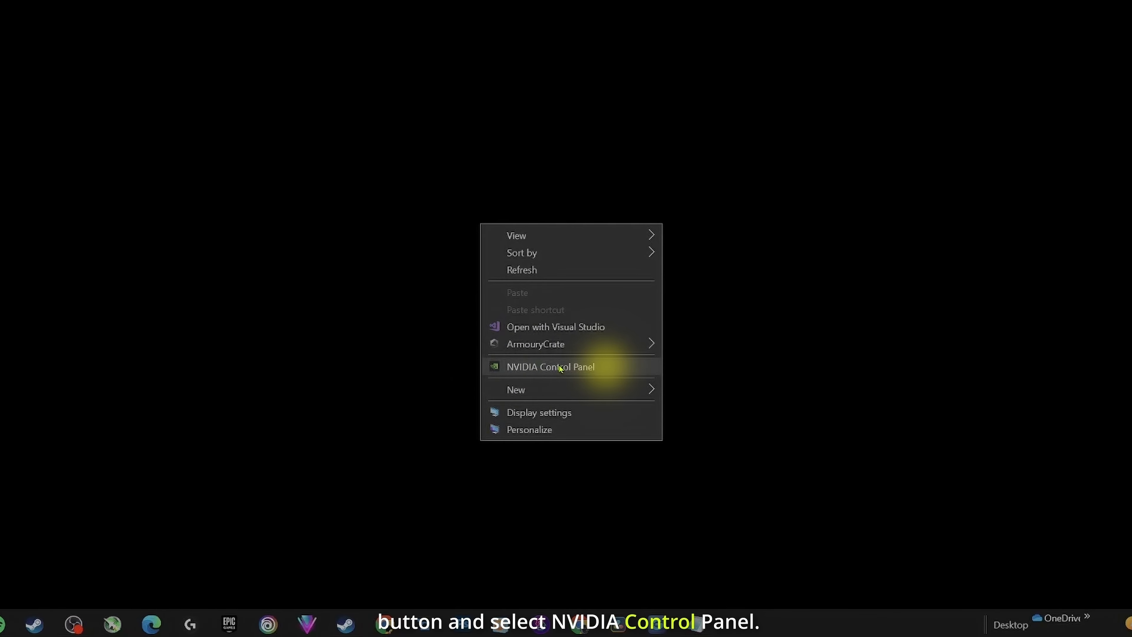
pyautogui.click(560, 367)
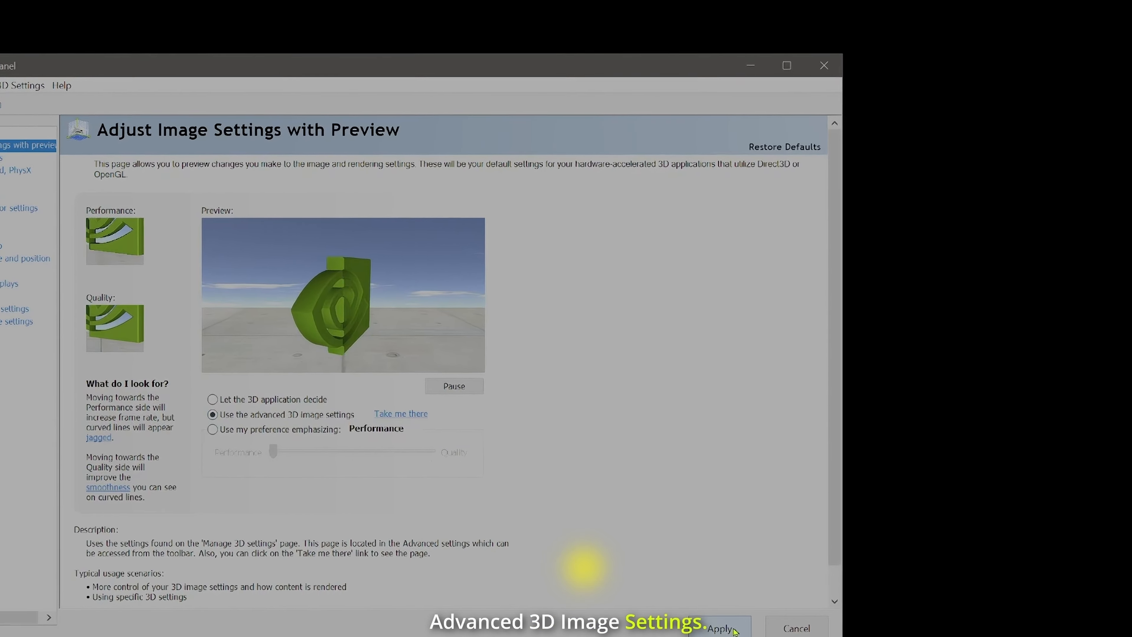
pyautogui.click(642, 565)
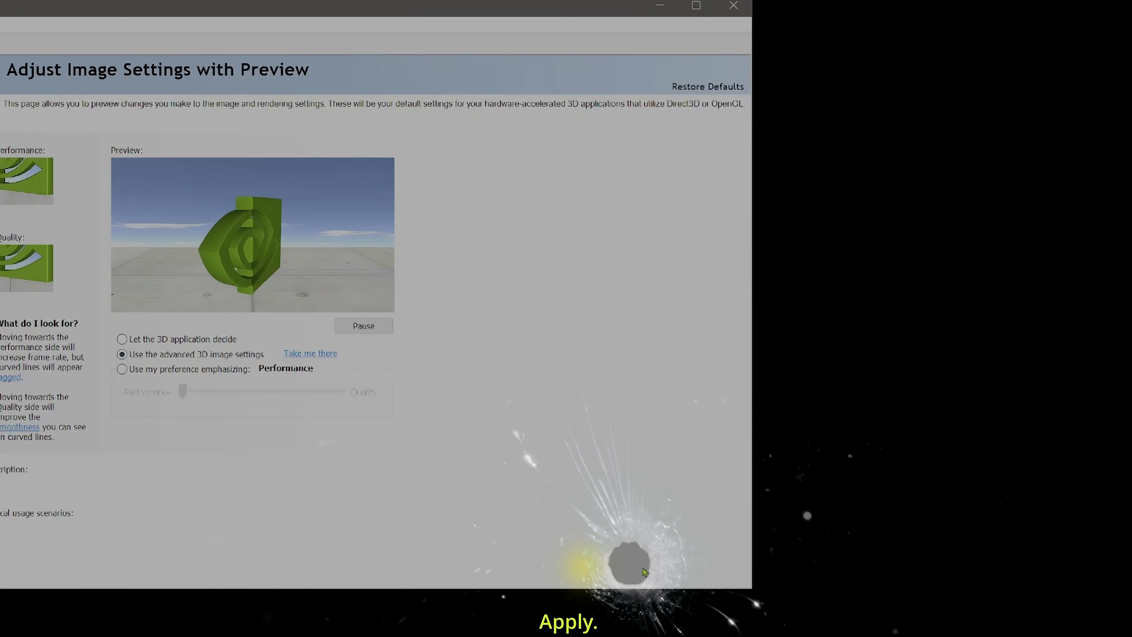
# Set Texture filtering - Quality to High performance in the global 3D settings.
pyautogui.click(308, 355)
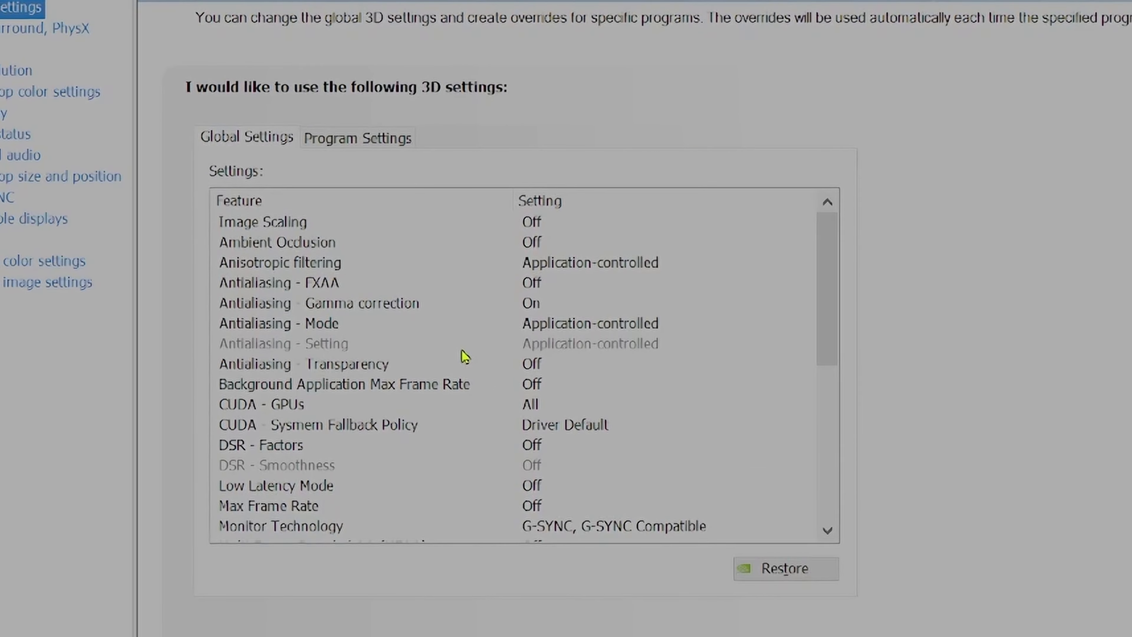
pyautogui.scroll(-1, 465, 356)
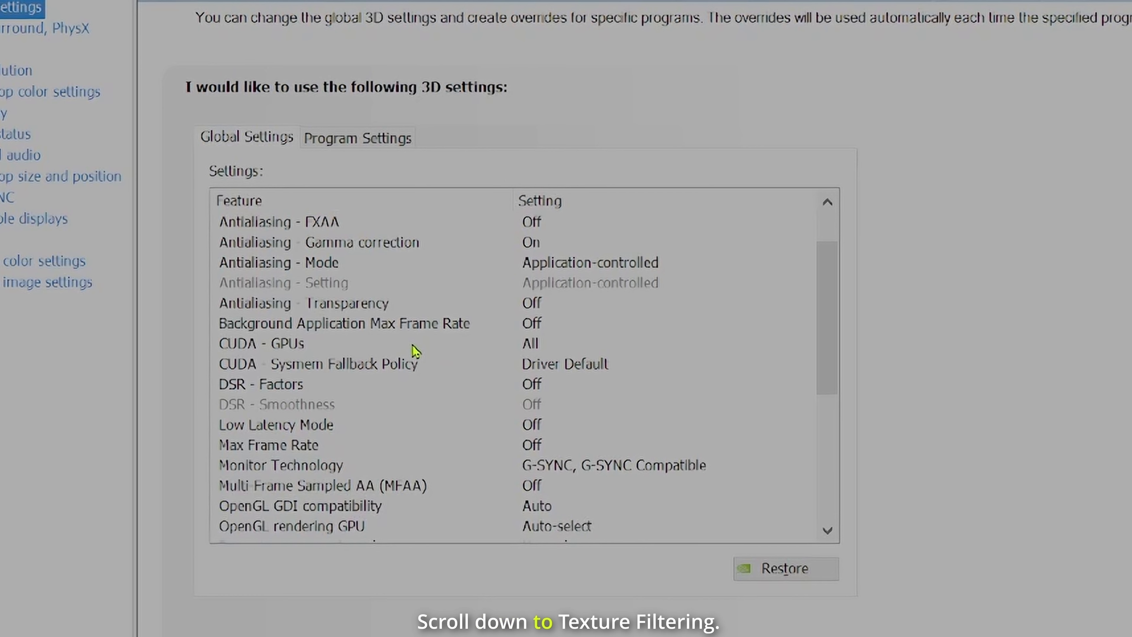
pyautogui.scroll(-1, 414, 351)
pyautogui.scroll(-3, 416, 351)
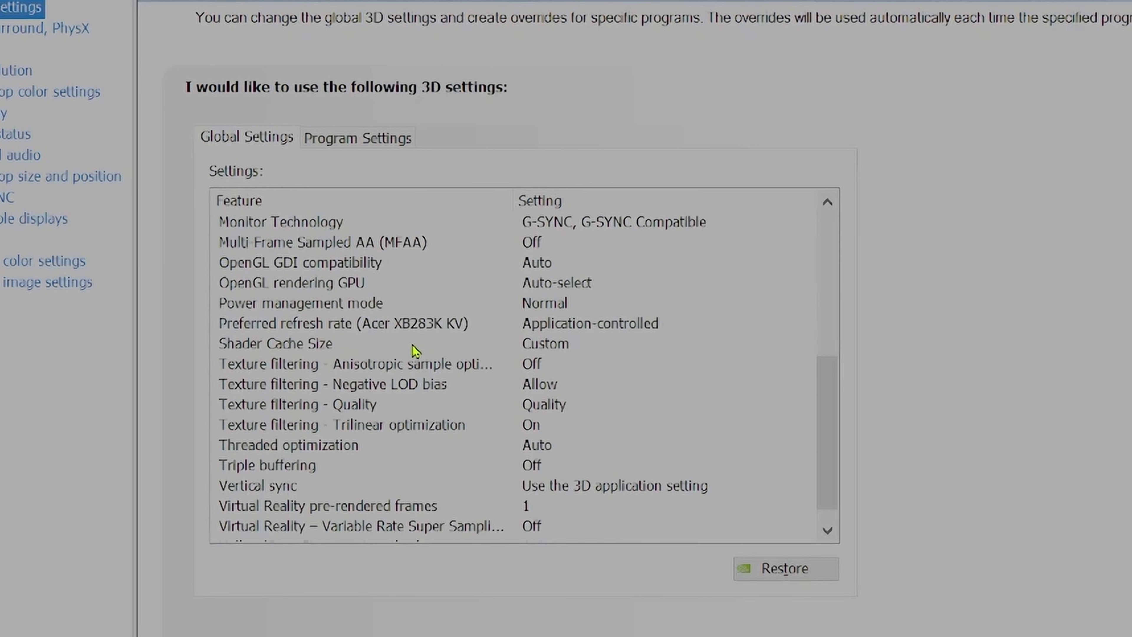
pyautogui.click(555, 408)
pyautogui.click(552, 405)
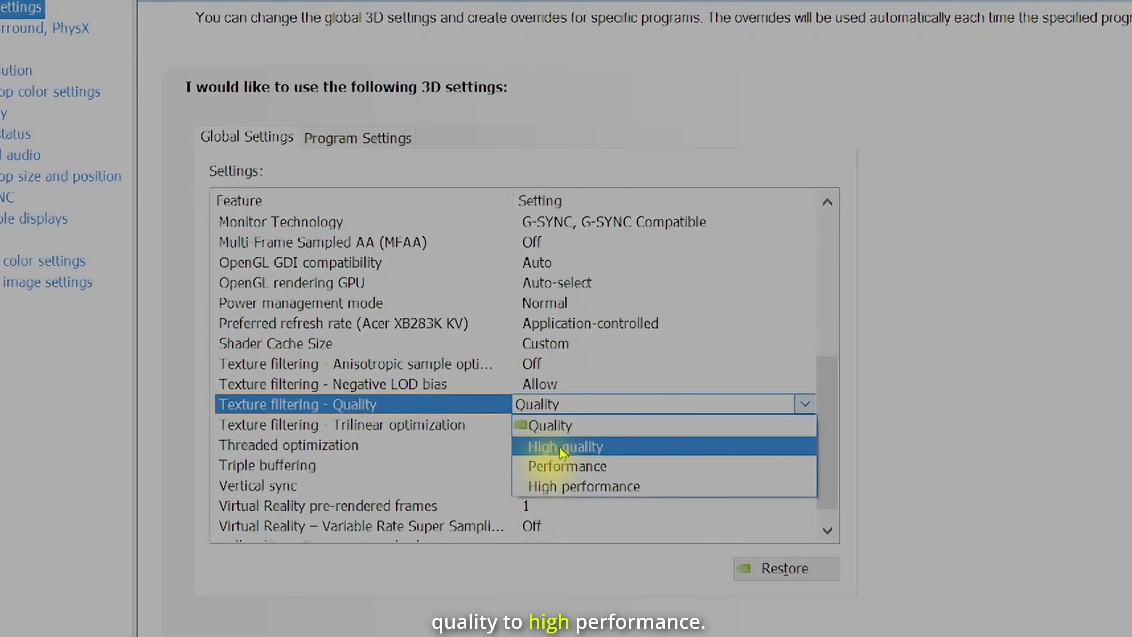
pyautogui.click(572, 488)
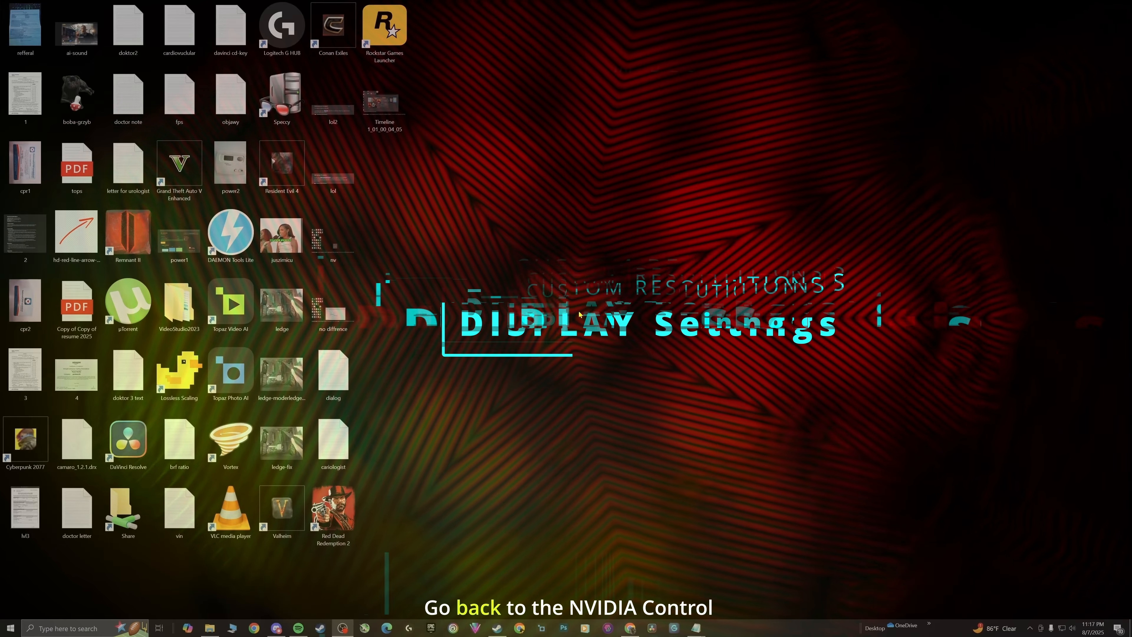
# Reopen NVIDIA Control Panel from the desktop and start creating a custom resolution for the Acer XB283K KV display.
pyautogui.rightClick(581, 327)
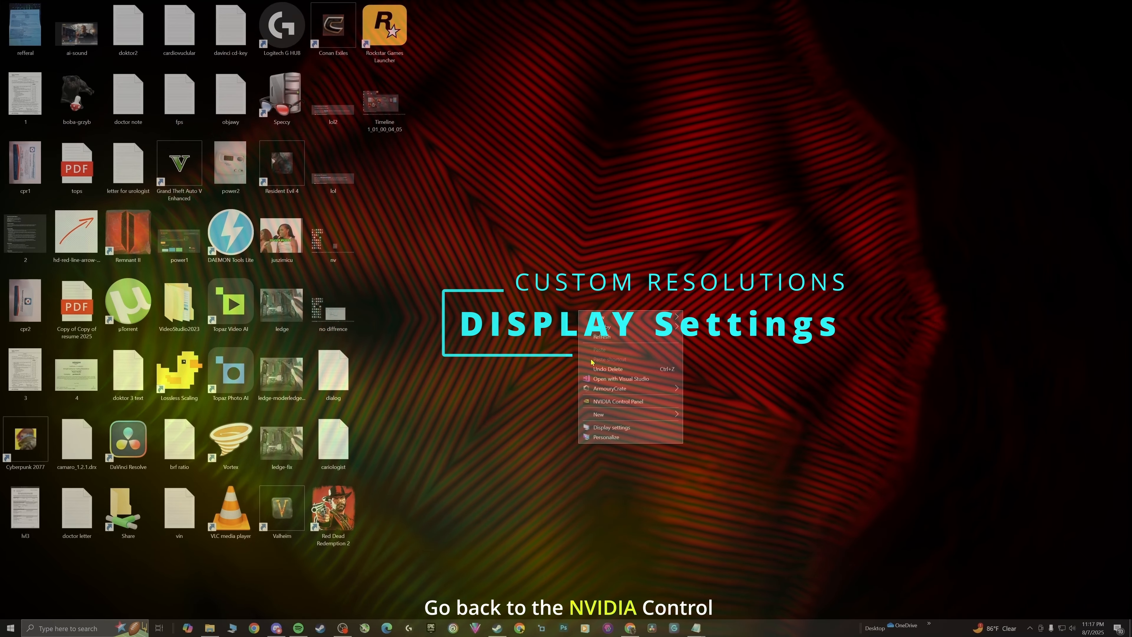
pyautogui.click(624, 401)
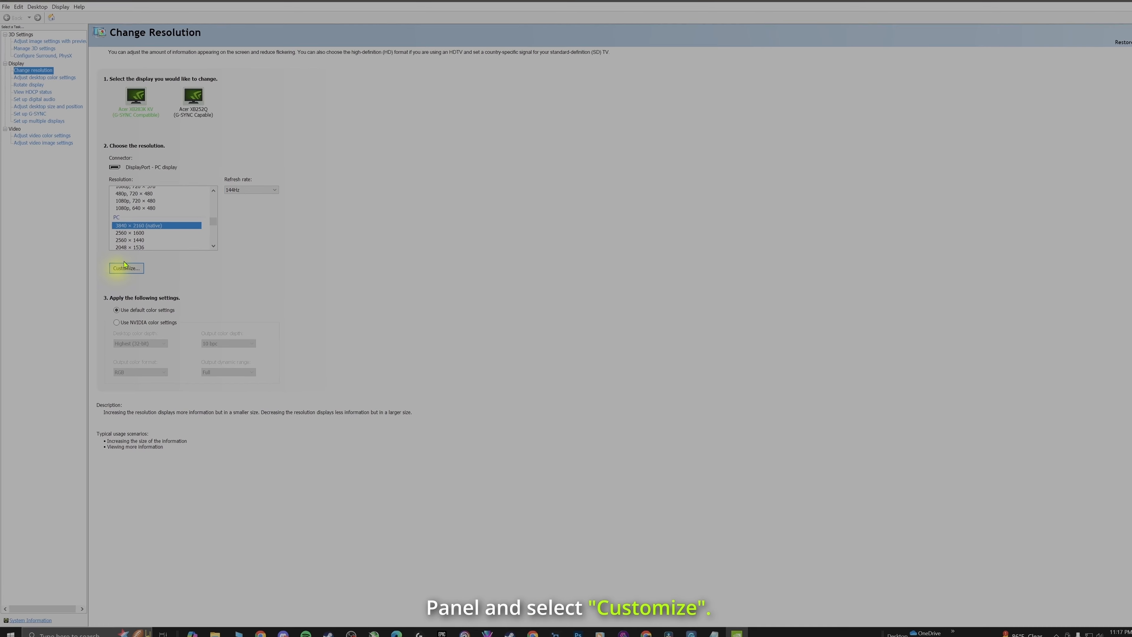
pyautogui.click(123, 263)
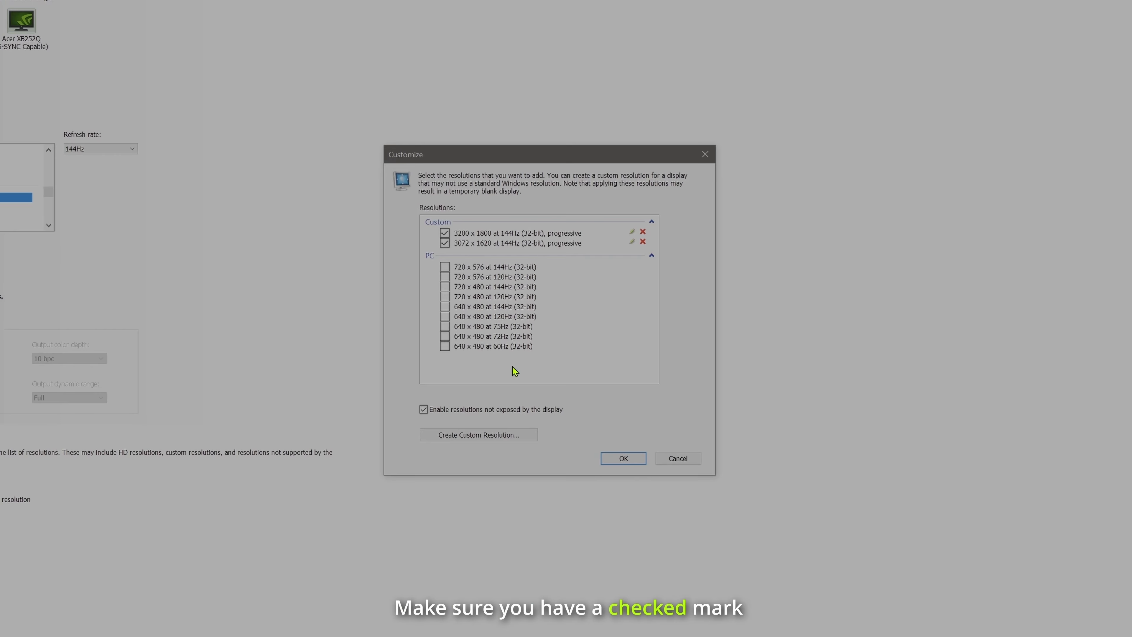
pyautogui.click(479, 436)
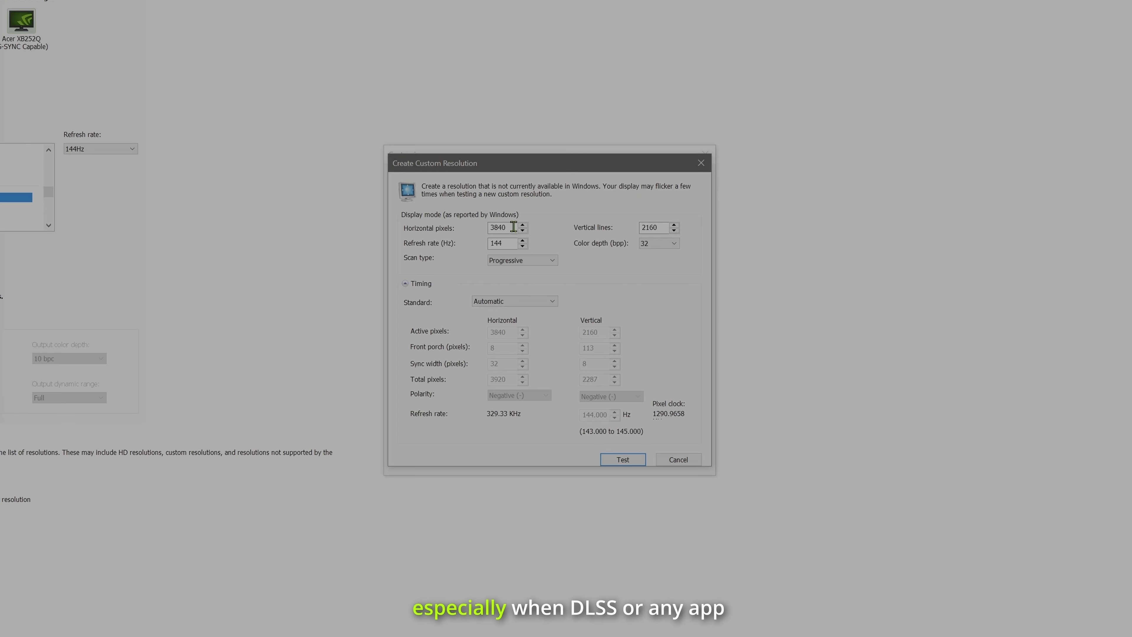
# Define a custom resolution of 2240 horizontal pixels by 1260 vertical lines, test it and save the tested resolution.
pyautogui.moveTo(513, 228); pyautogui.dragTo(448, 229)
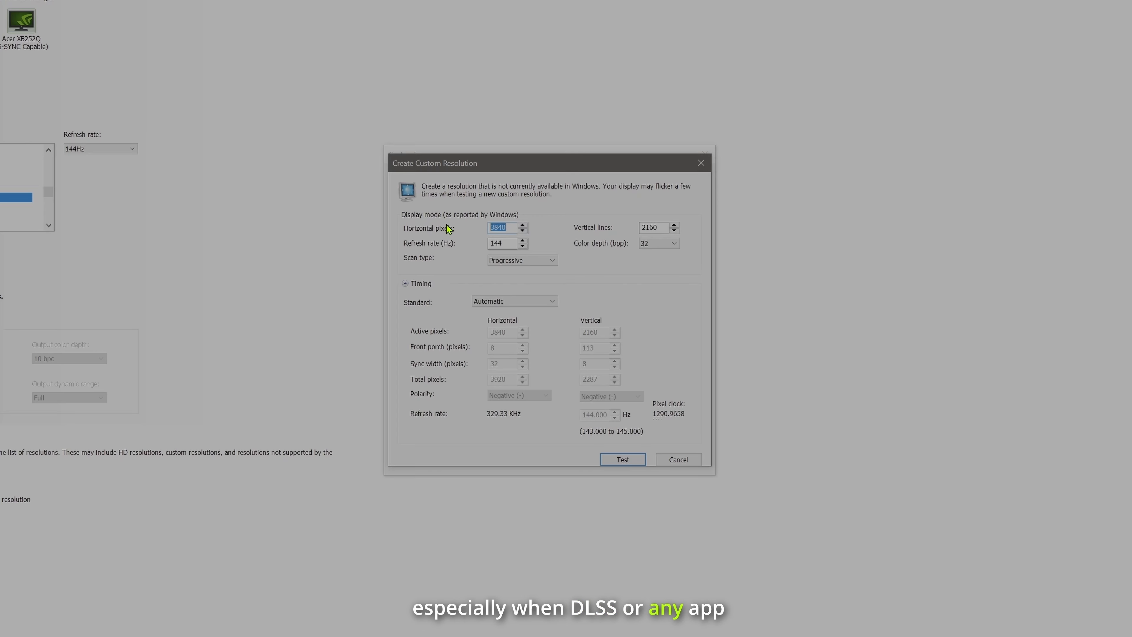
pyautogui.write('22')
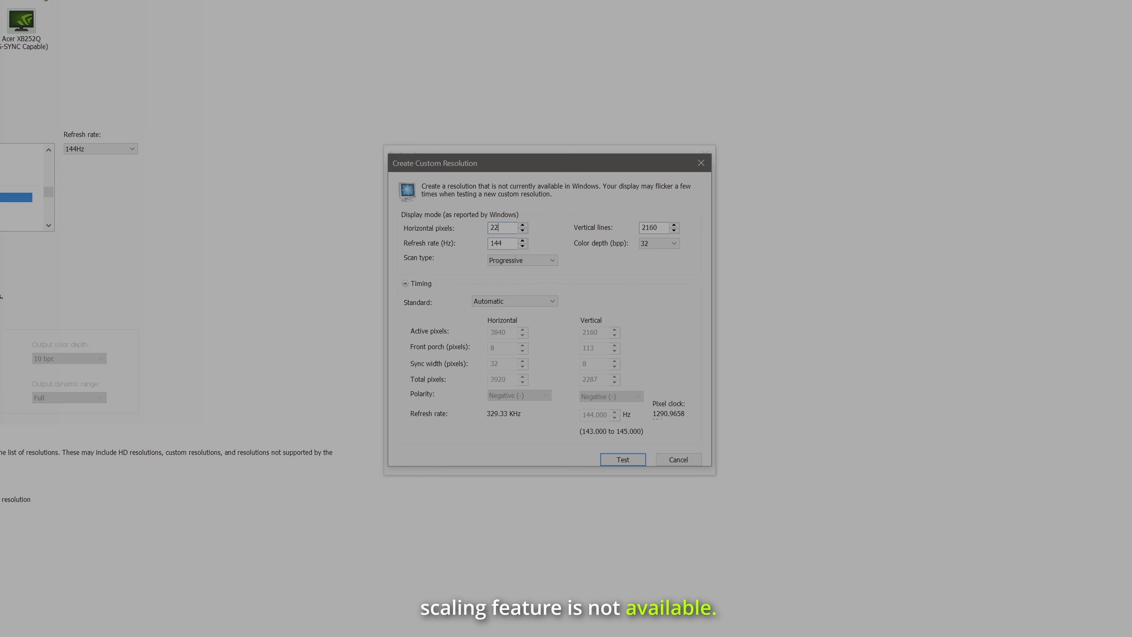
pyautogui.write('40')
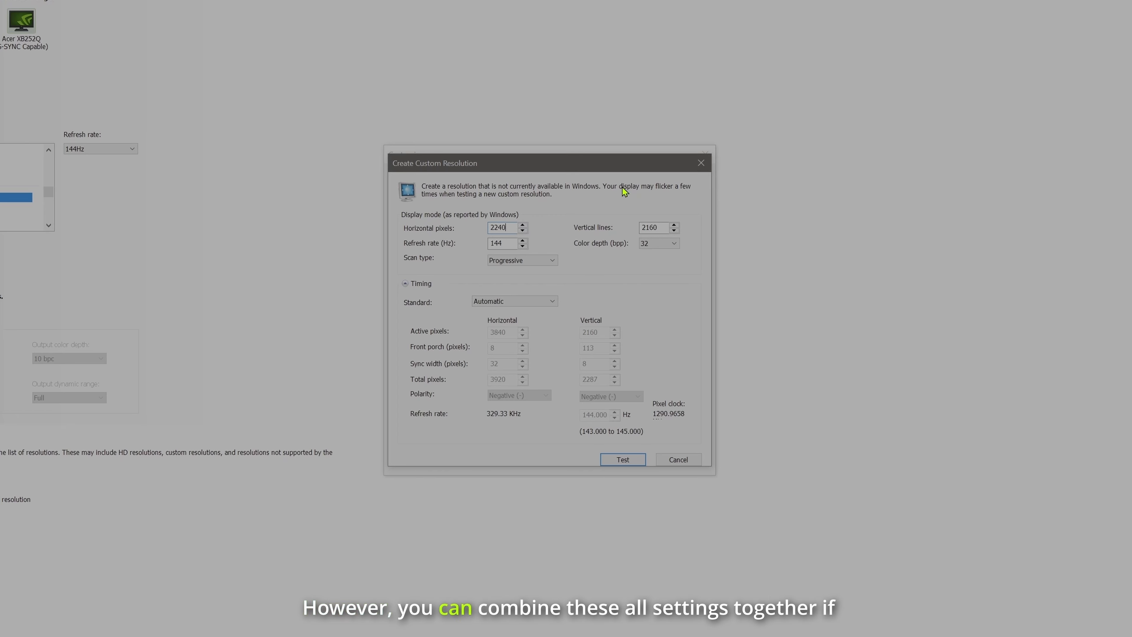
pyautogui.doubleClick(663, 227)
pyautogui.write('12')
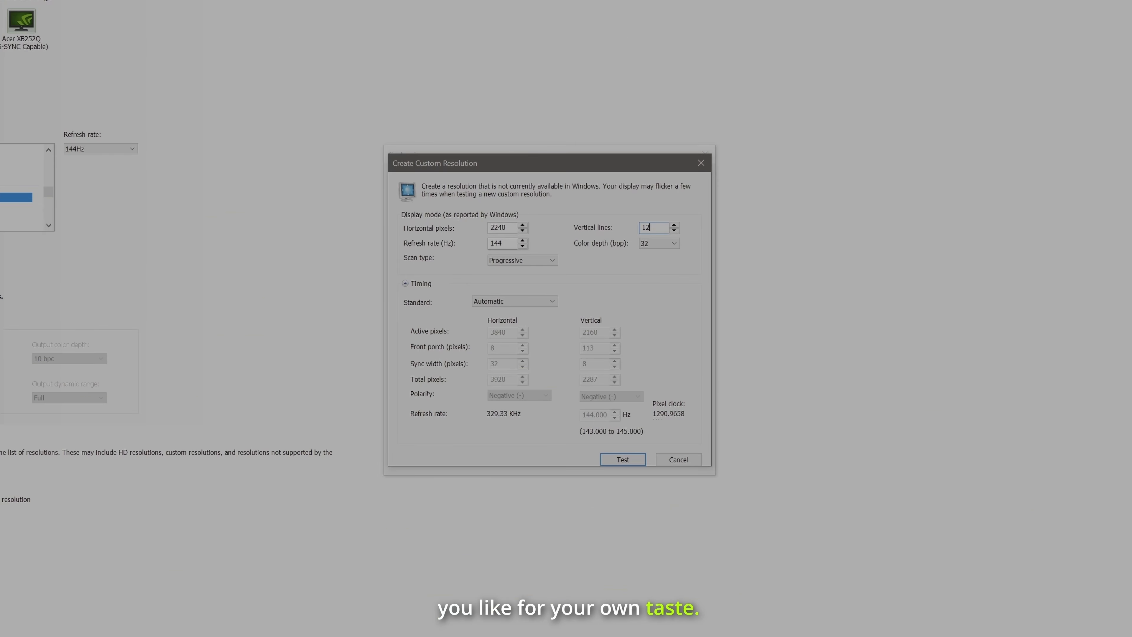
pyautogui.write('60')
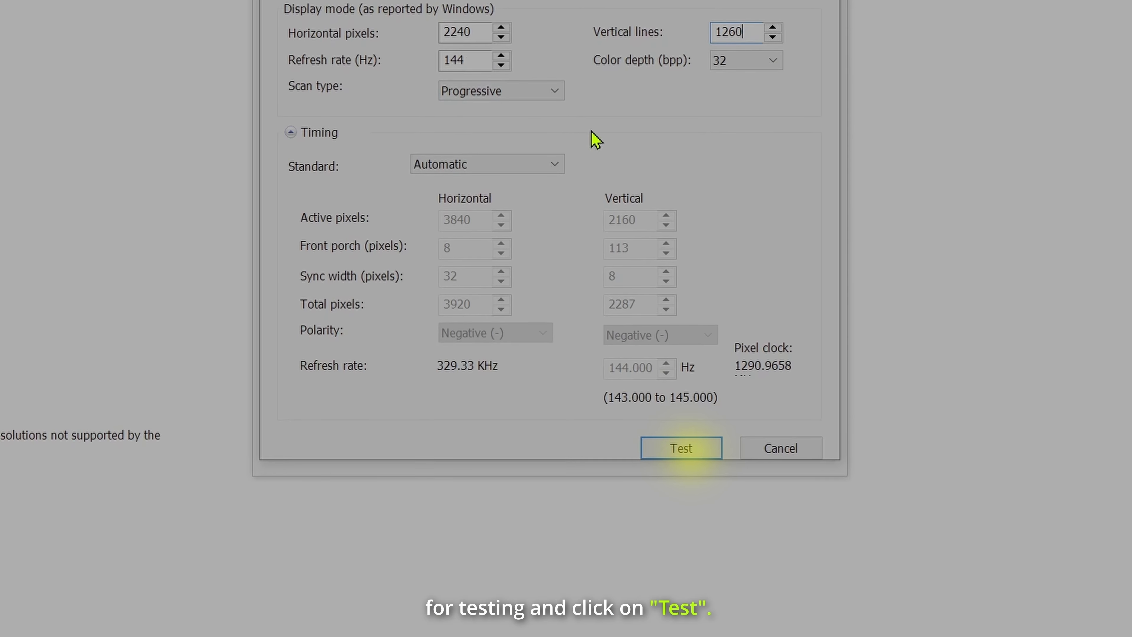
pyautogui.click(689, 446)
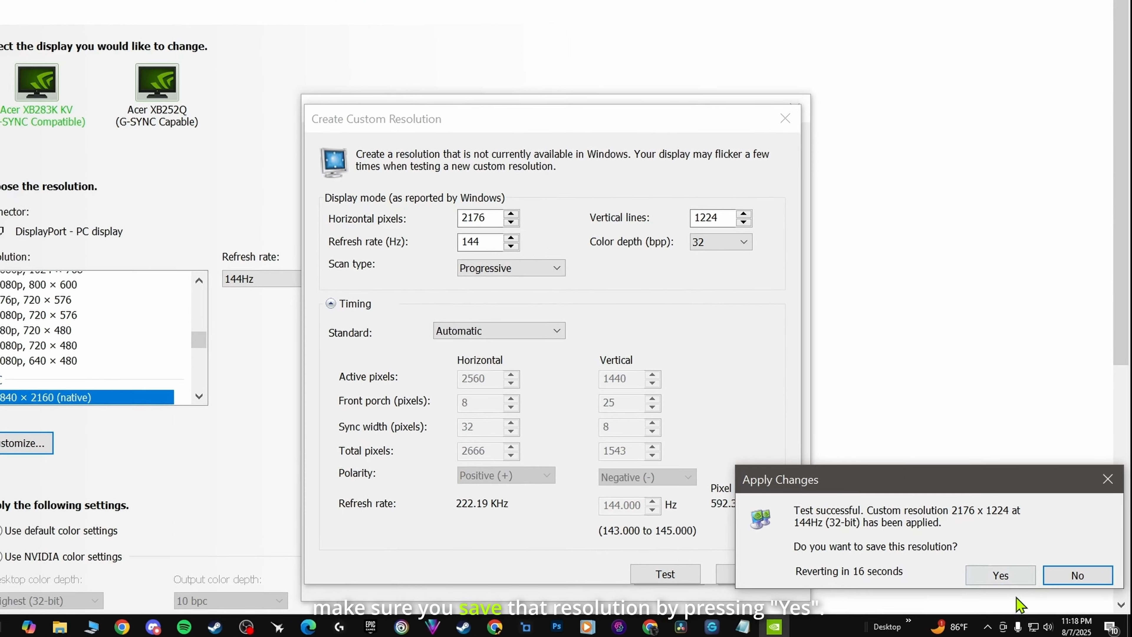
pyautogui.click(978, 564)
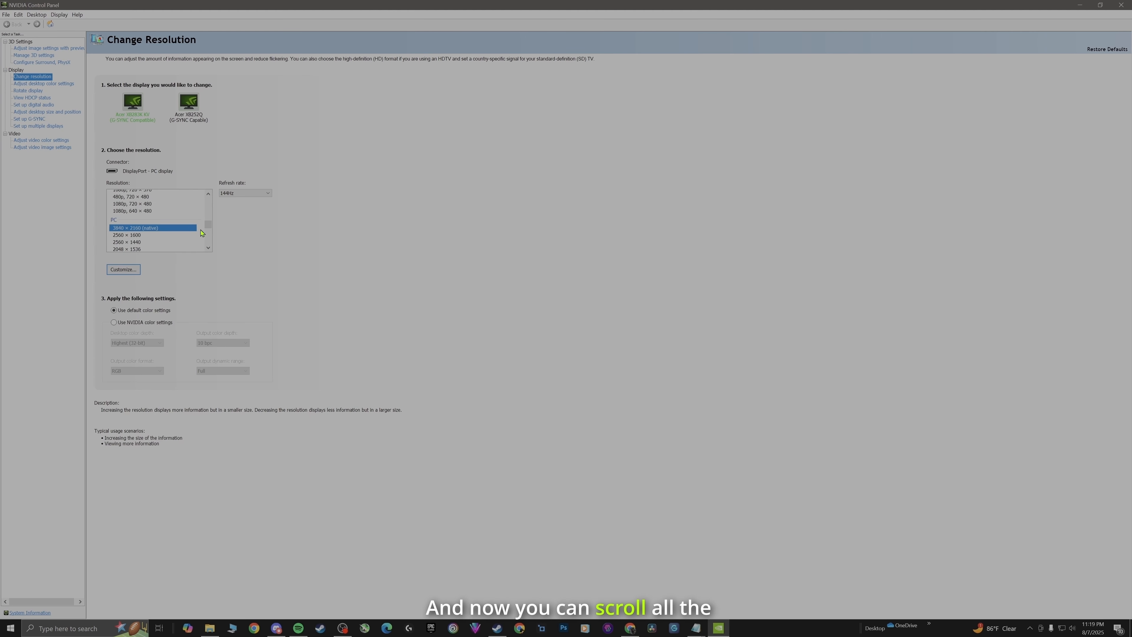
# Select the custom 3200 × 1800 resolution in the display's resolution list.
pyautogui.moveTo(208, 219); pyautogui.dragTo(209, 198)
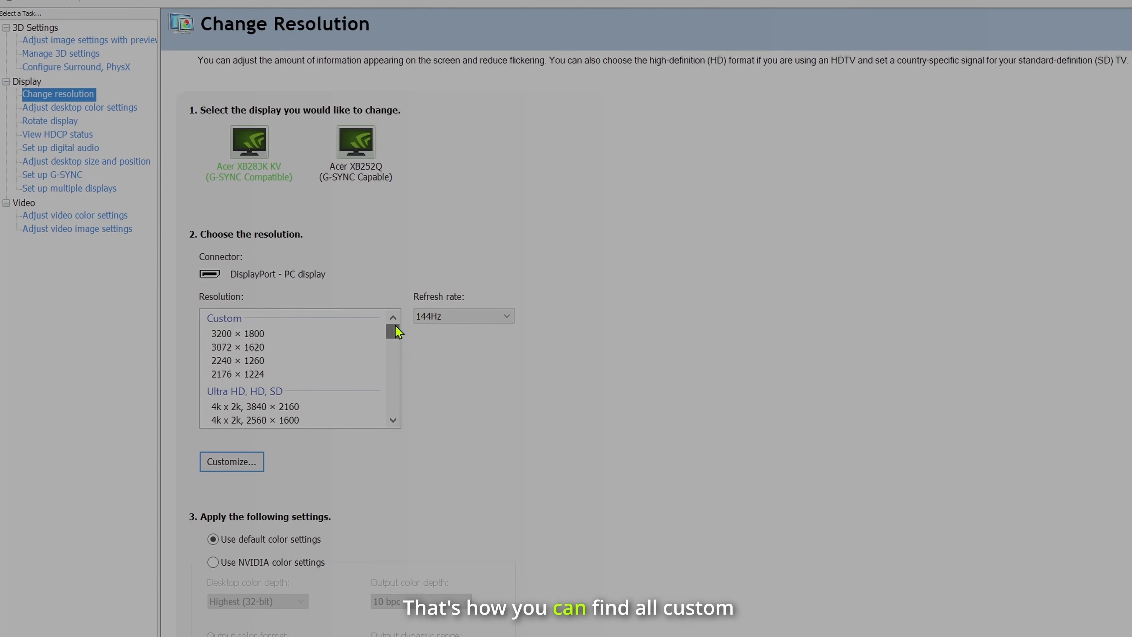
pyautogui.click(241, 335)
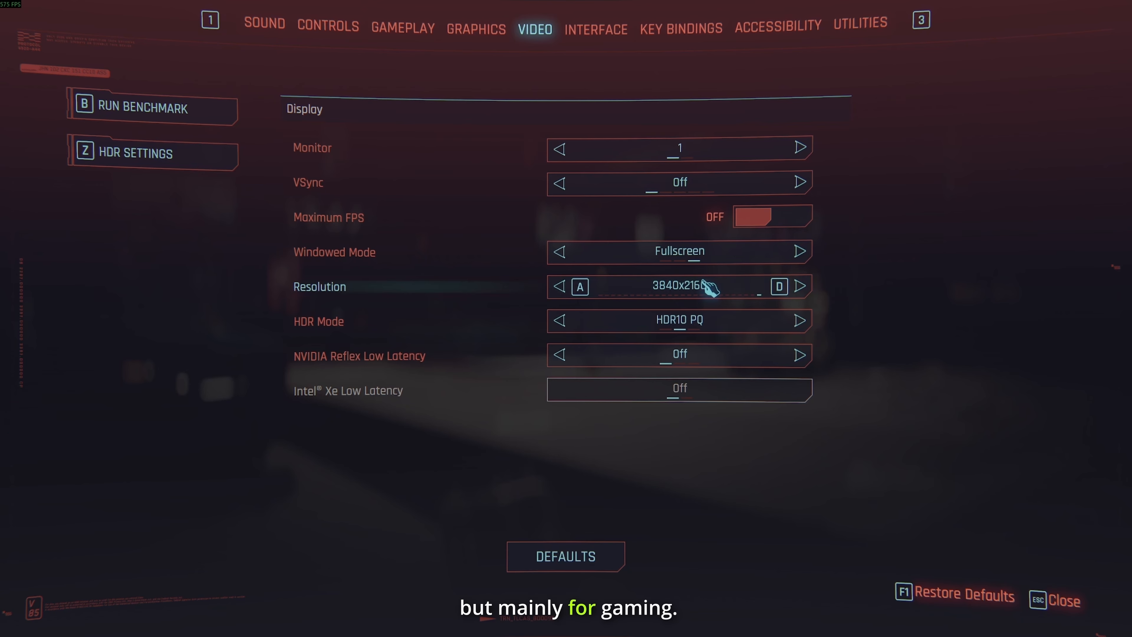
# Switch to Cyberpunk 2077's video settings and step through the resolution options down to 2240x1260.
pyautogui.click(560, 287)
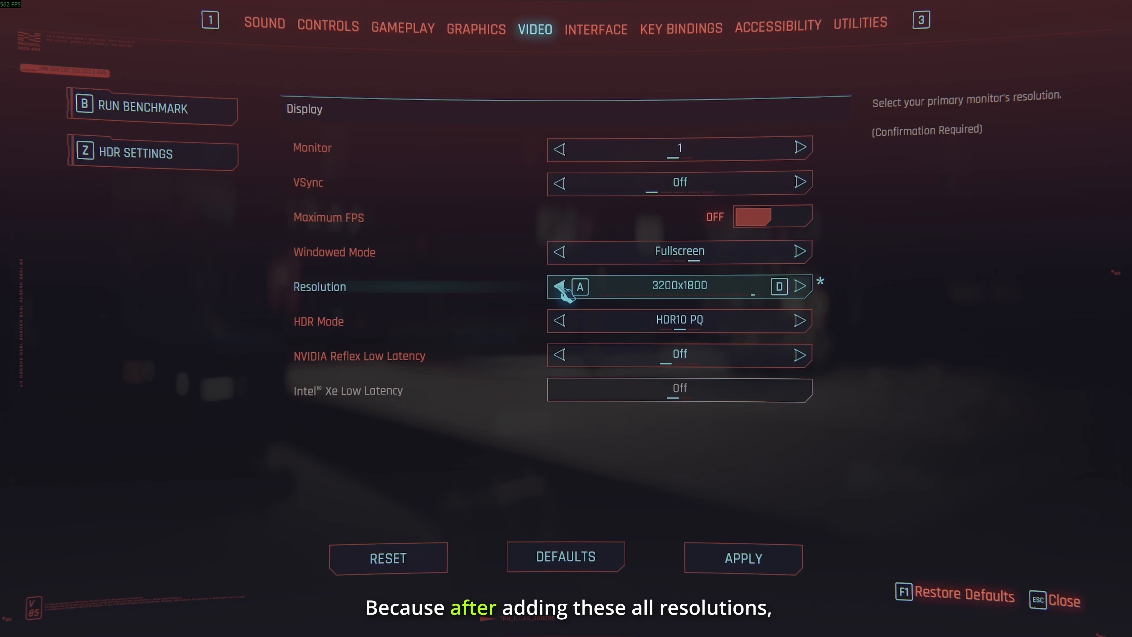
pyautogui.click(560, 287)
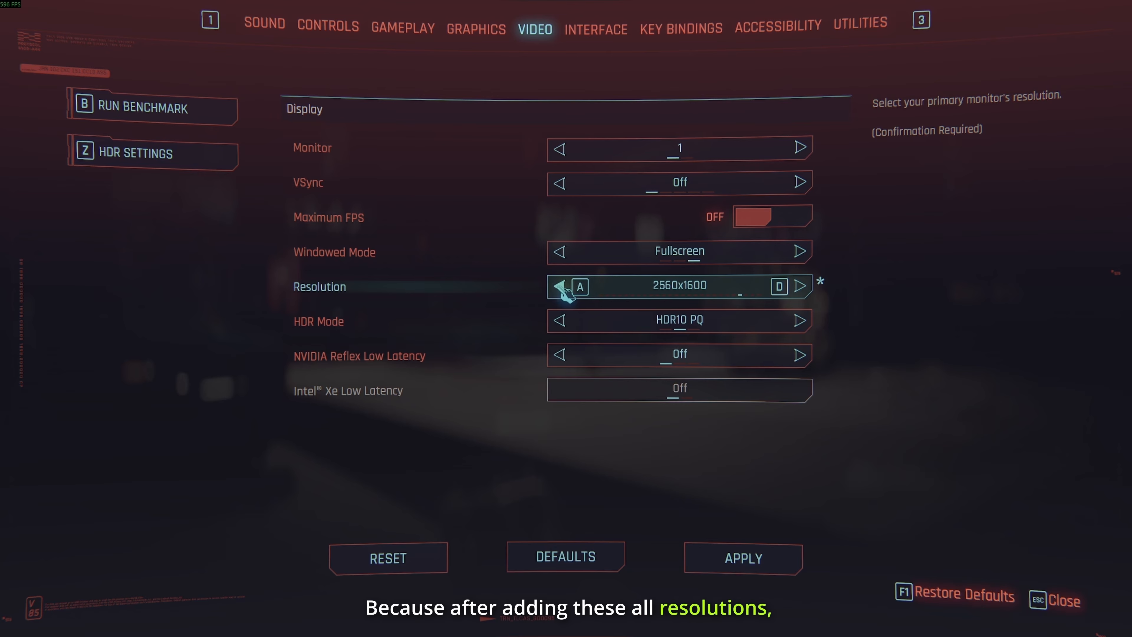
pyautogui.click(801, 286)
pyautogui.click(560, 287)
pyautogui.click(560, 287)
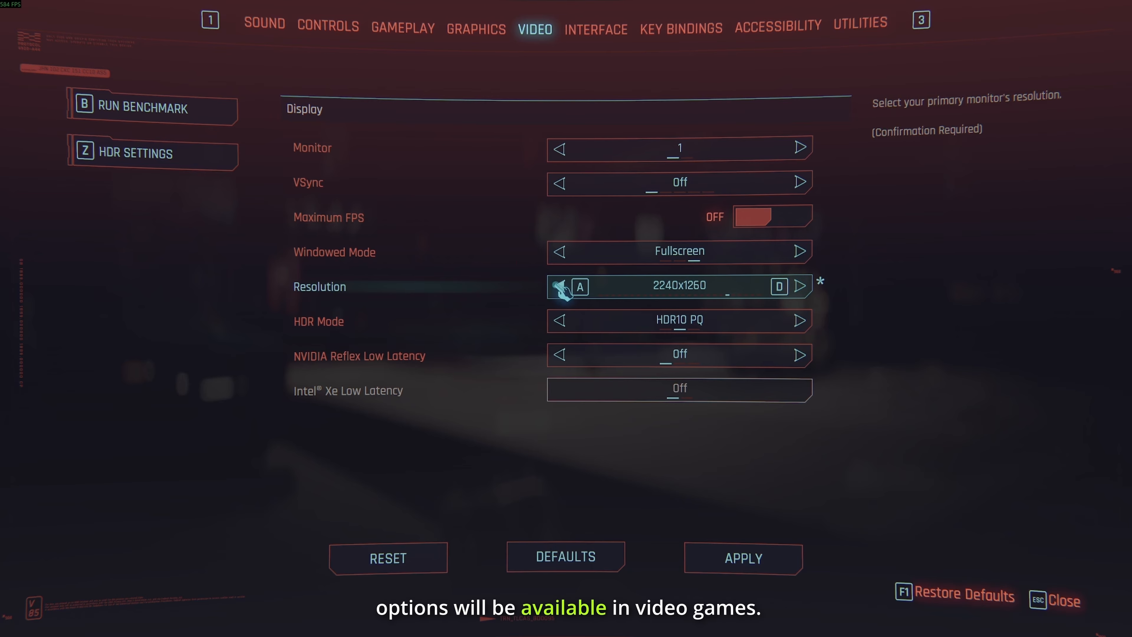
# Look through the game's graphics settings, from ray tracing to the advanced shadow, volumetric and reflection quality options.
pyautogui.press('1')
pyautogui.scroll(-5, 688, 270)
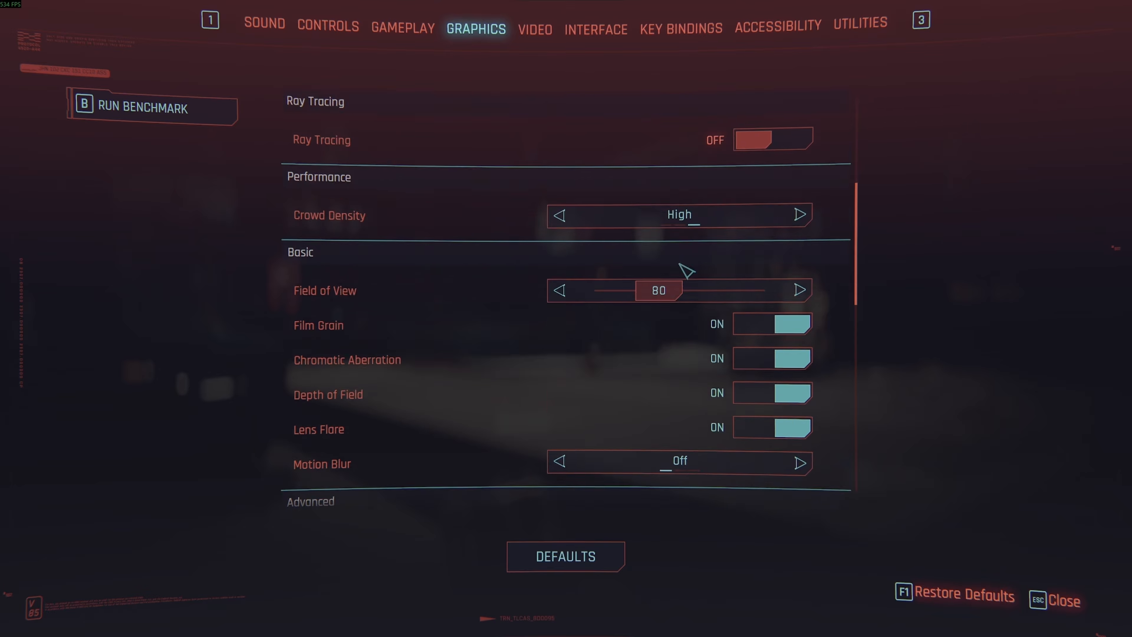
pyautogui.scroll(-7, 688, 269)
pyautogui.scroll(-2, 742, 401)
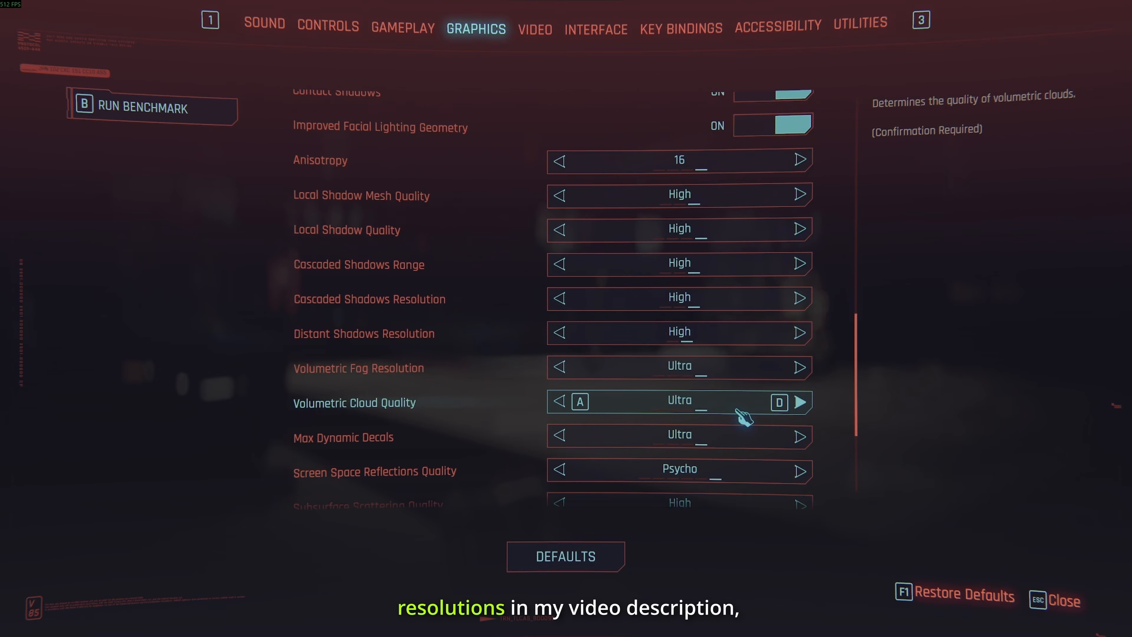
pyautogui.scroll(-5, 731, 446)
pyautogui.scroll(6, 731, 471)
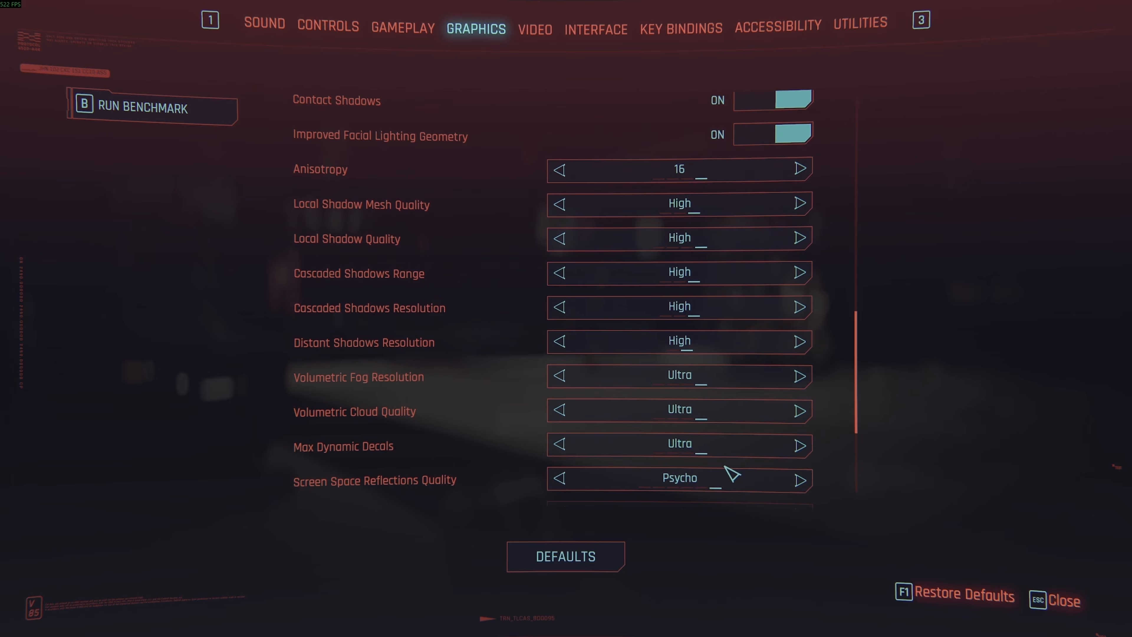
pyautogui.scroll(5, 731, 466)
# Set the game's display resolution to 3200x1800 and apply the change.
pyautogui.click(538, 30)
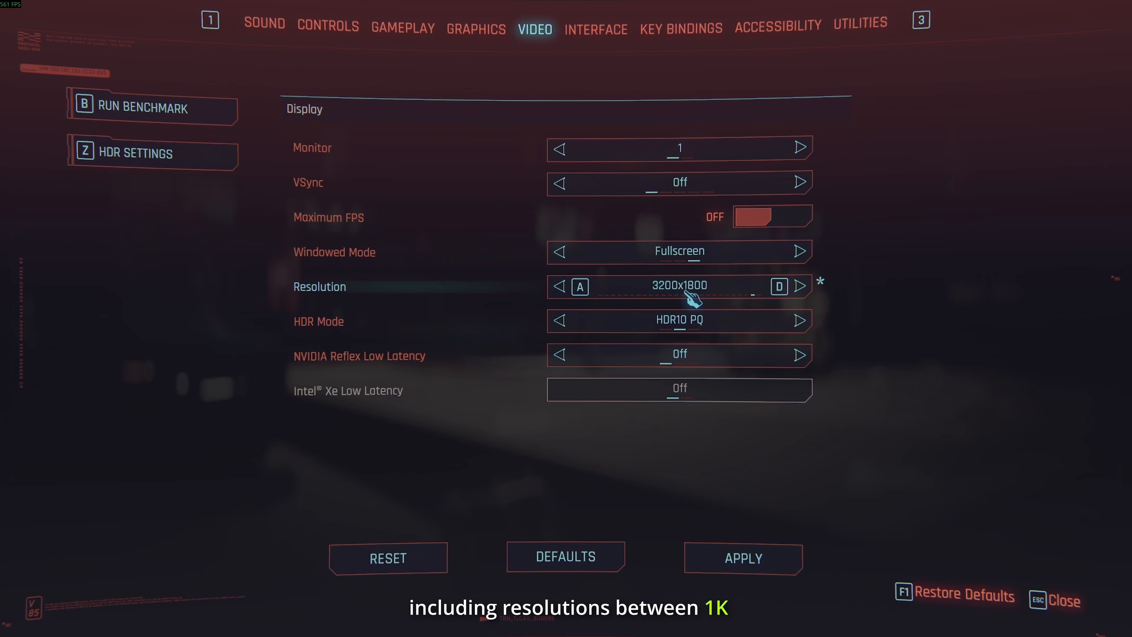
pyautogui.click(753, 556)
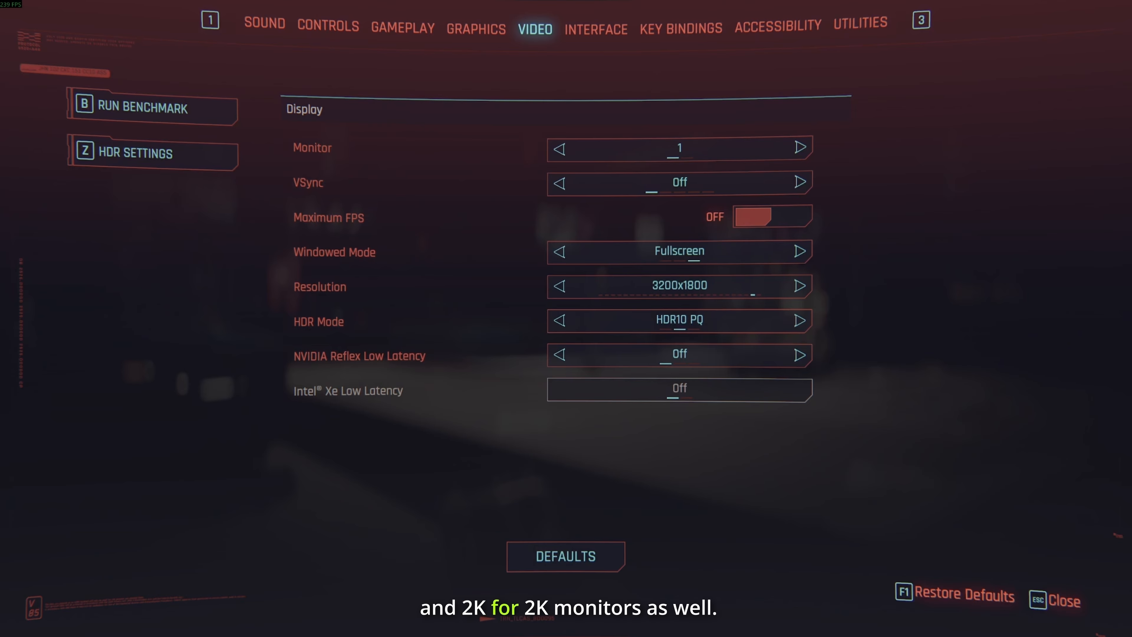
# Leave the game's video settings, switch to DLSS Swapper and swap Red Dead Redemption 2's DLSS version to v3.8.10.
pyautogui.press('Escape')
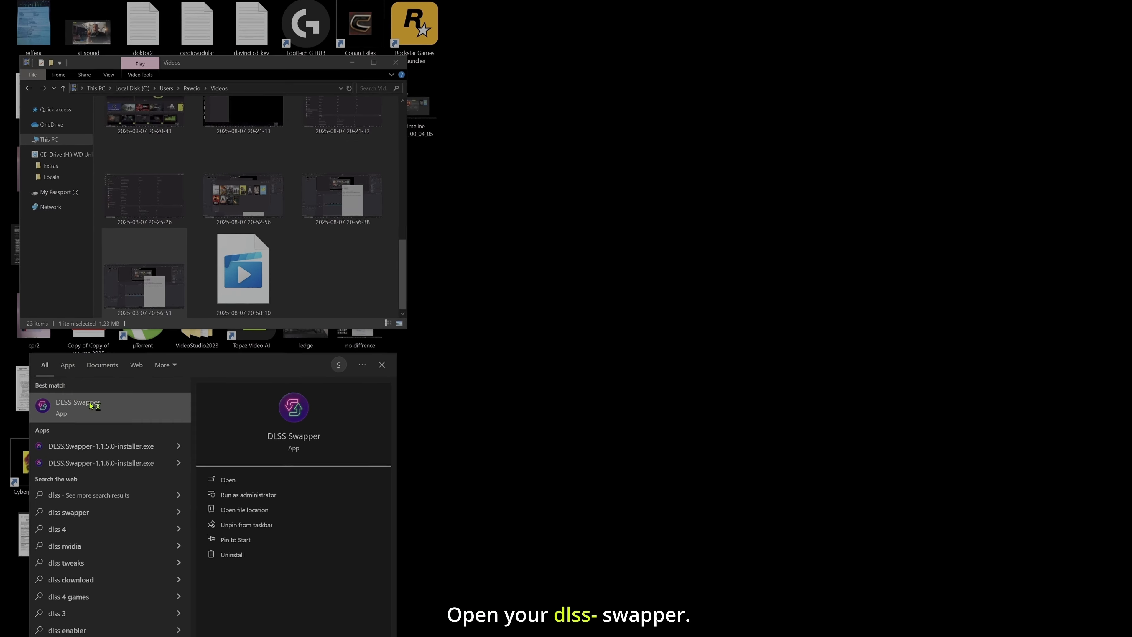
pyautogui.click(80, 393)
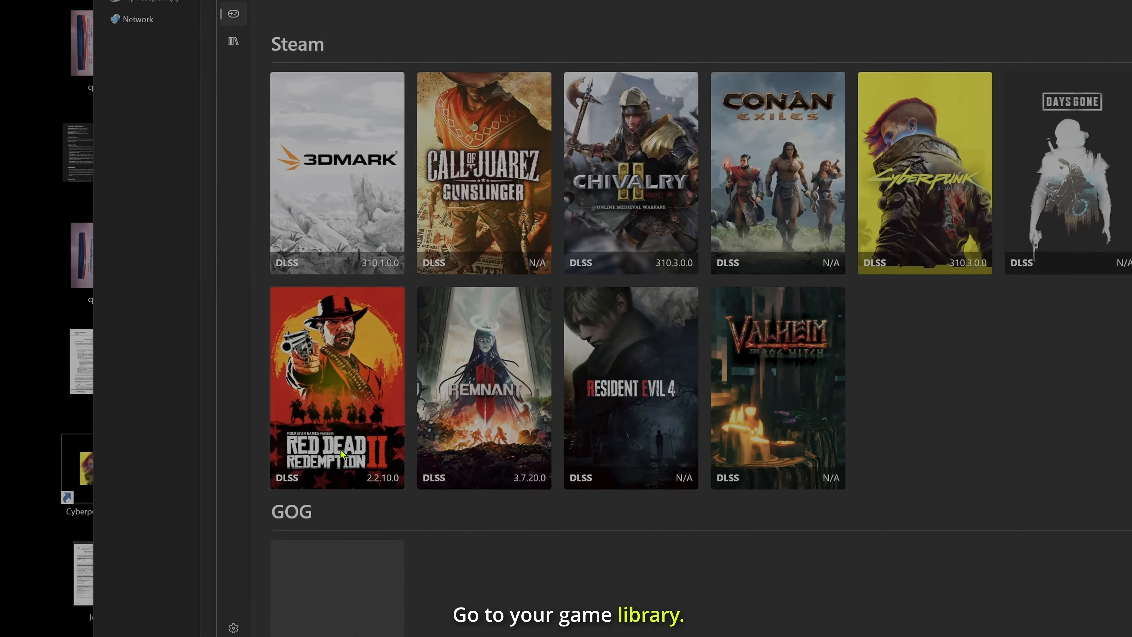
pyautogui.click(342, 454)
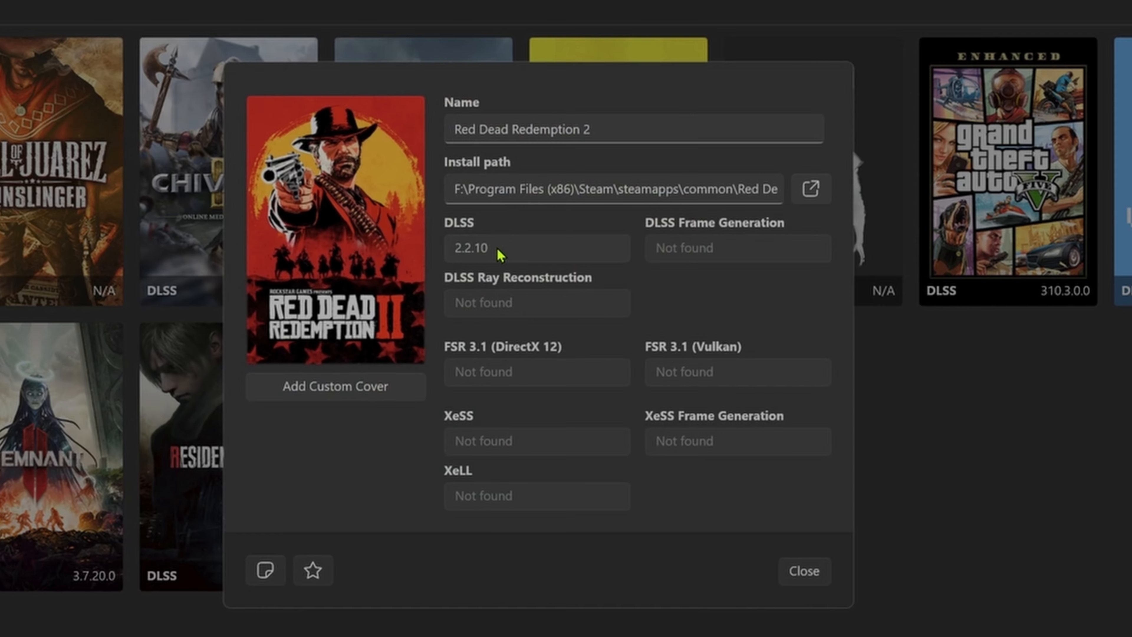
pyautogui.click(499, 249)
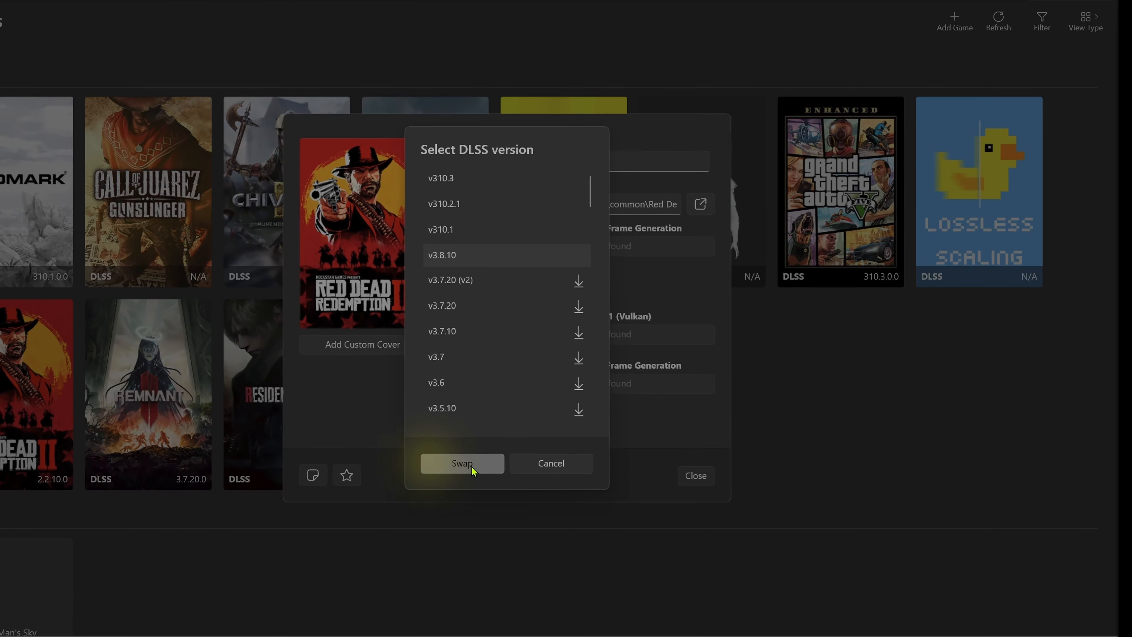
pyautogui.click(472, 454)
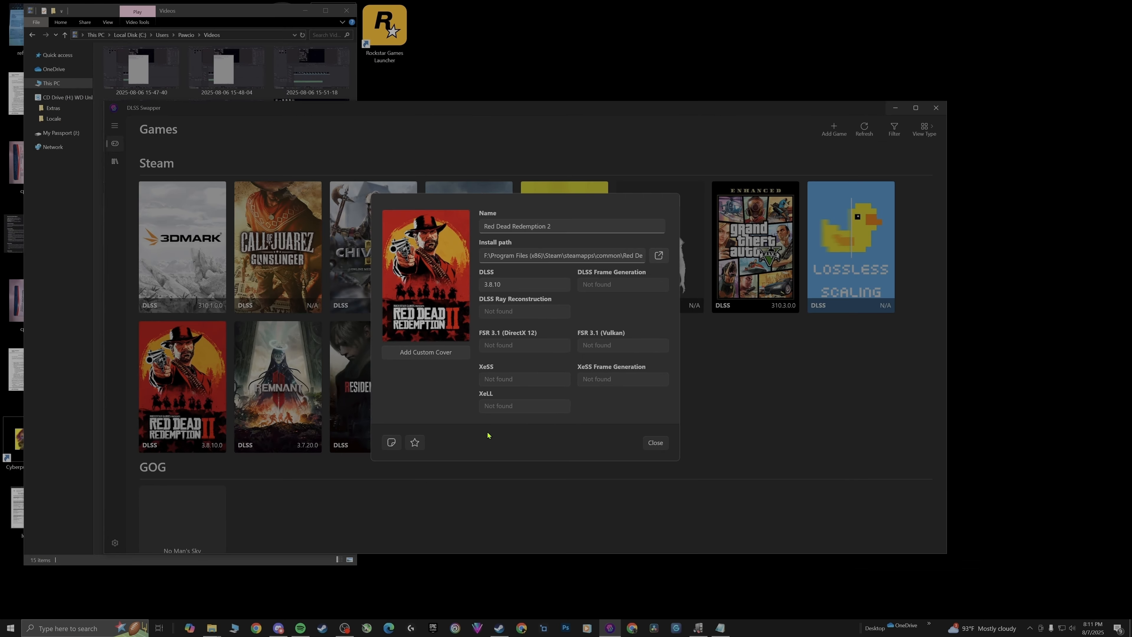
pyautogui.click(655, 444)
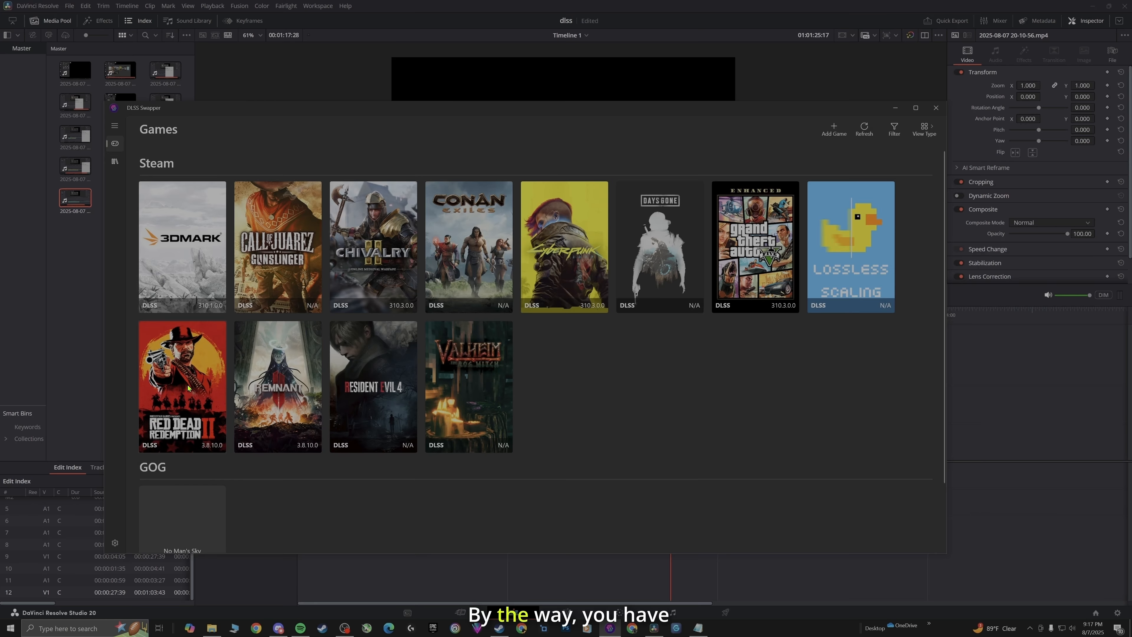
# Reopen Red Dead Redemption 2's details and view the DLSS versions available for it.
pyautogui.click(188, 389)
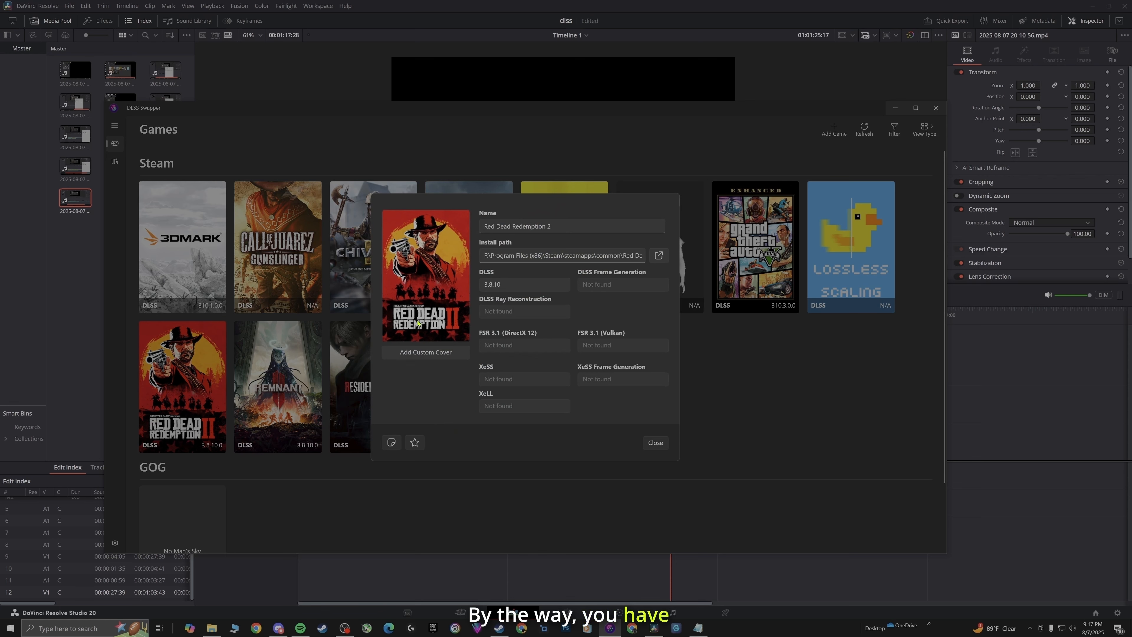
pyautogui.click(513, 284)
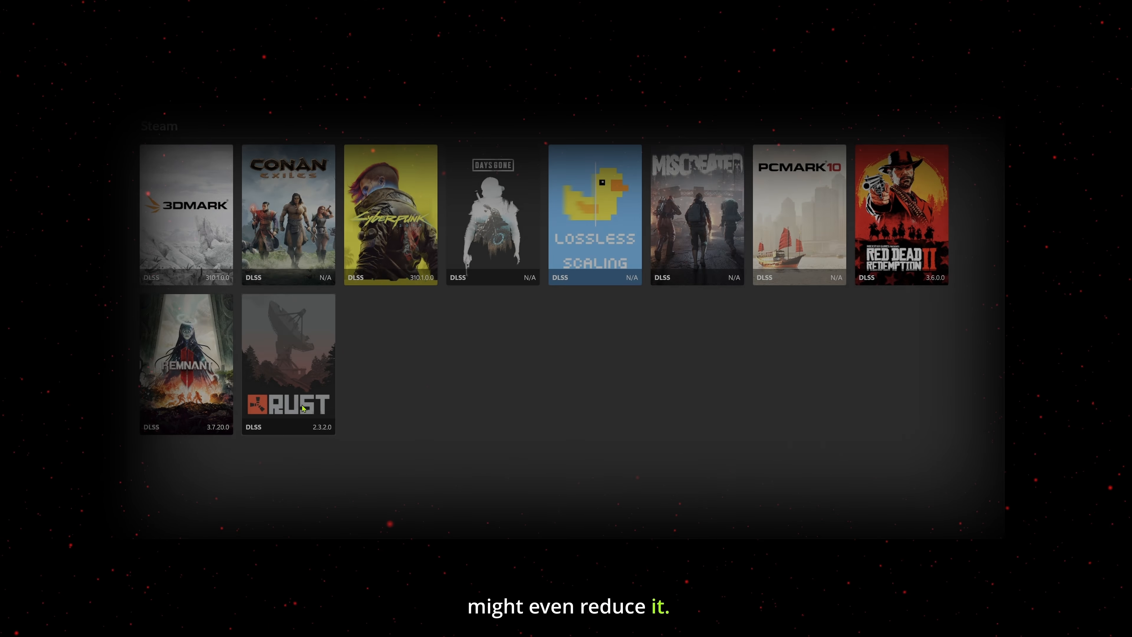
# Download DLSS v3.1.2 for Rust and swap the game's DLSS to that version.
pyautogui.click(286, 376)
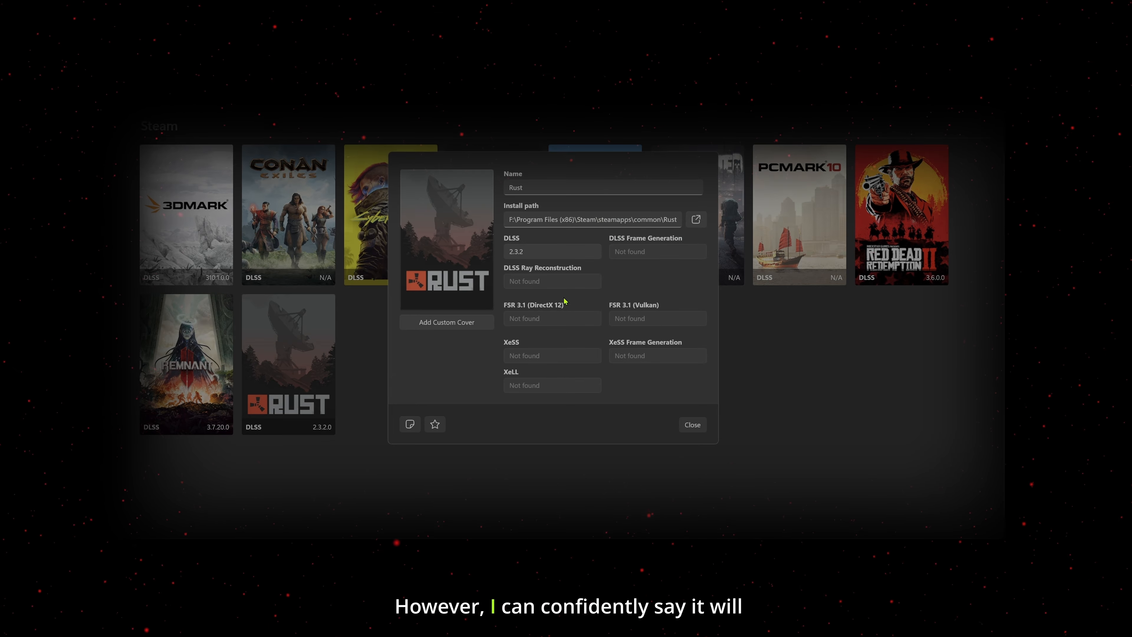
pyautogui.click(551, 252)
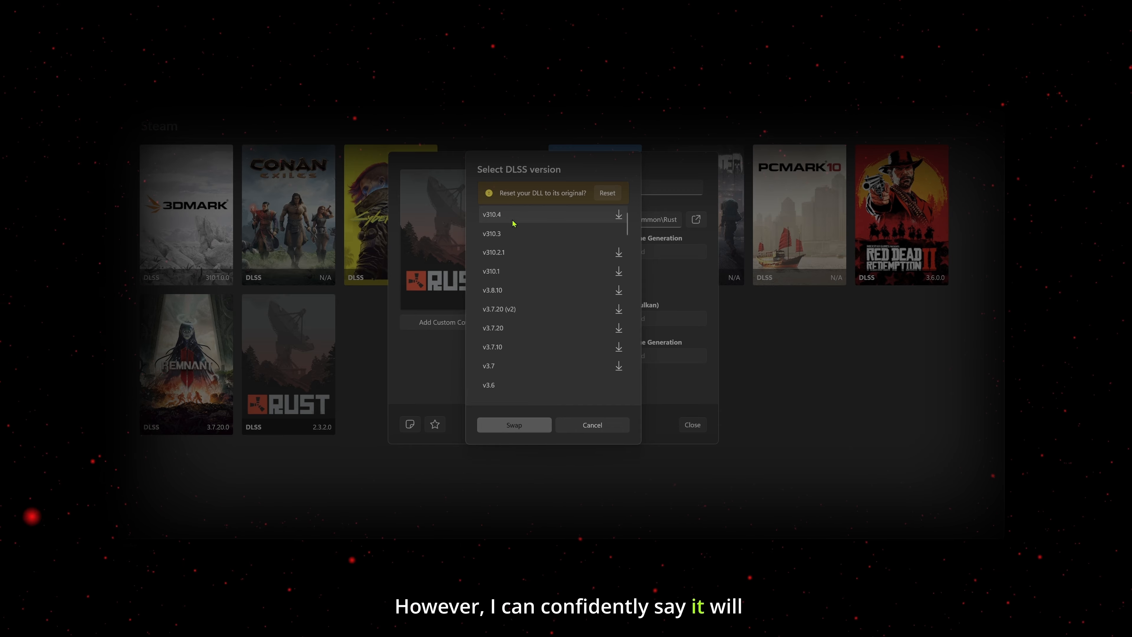
pyautogui.scroll(-5, 535, 370)
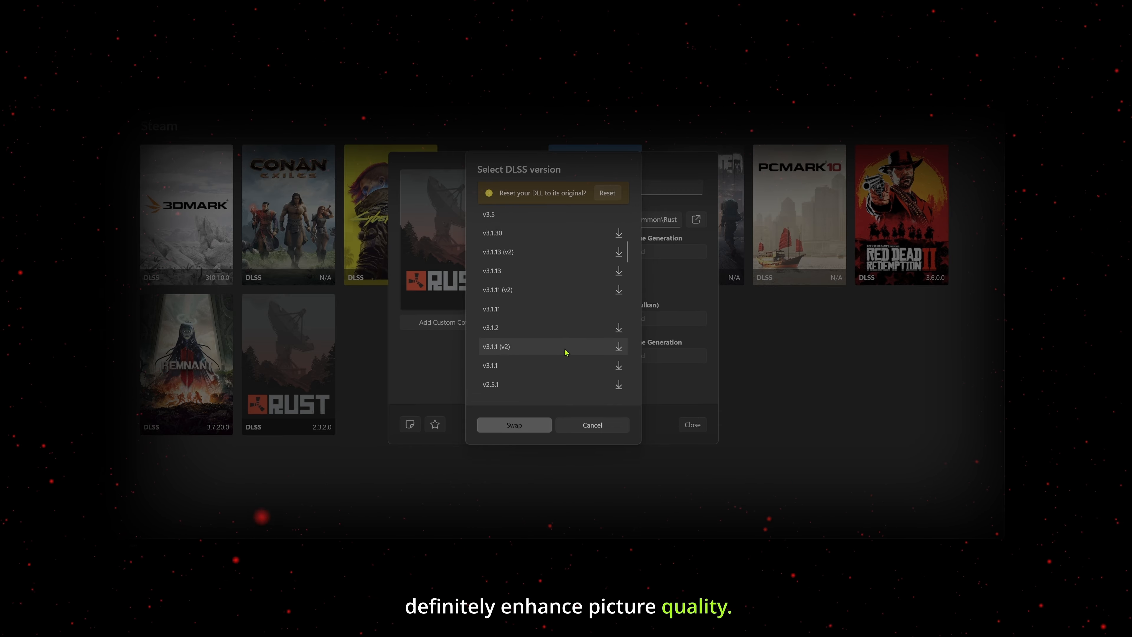
pyautogui.click(593, 329)
pyautogui.click(514, 424)
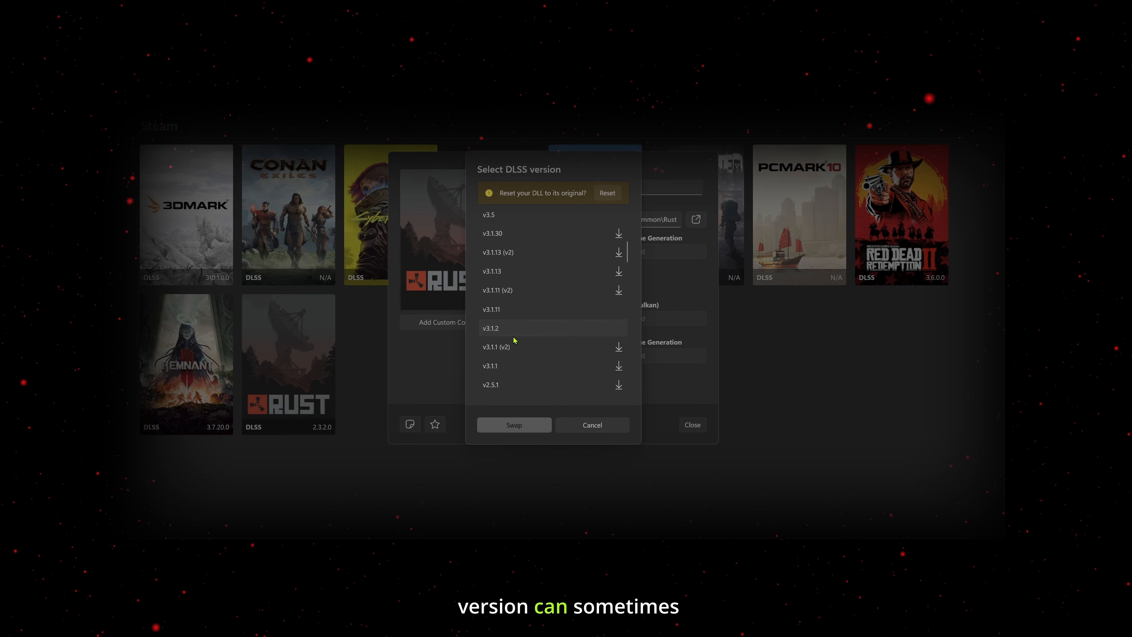
pyautogui.click(514, 426)
pyautogui.click(526, 252)
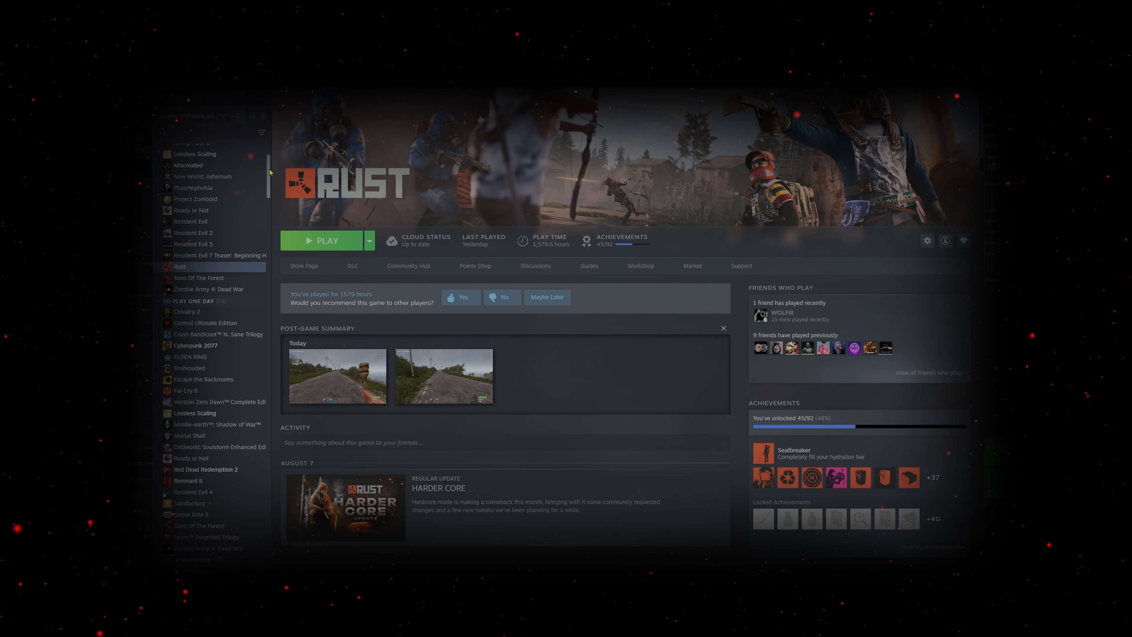
# Open the DLSS version selection for Red Dead Redemption 2 to find the option that resets the DLL to its original.
pyautogui.scroll(-1, 269, 180)
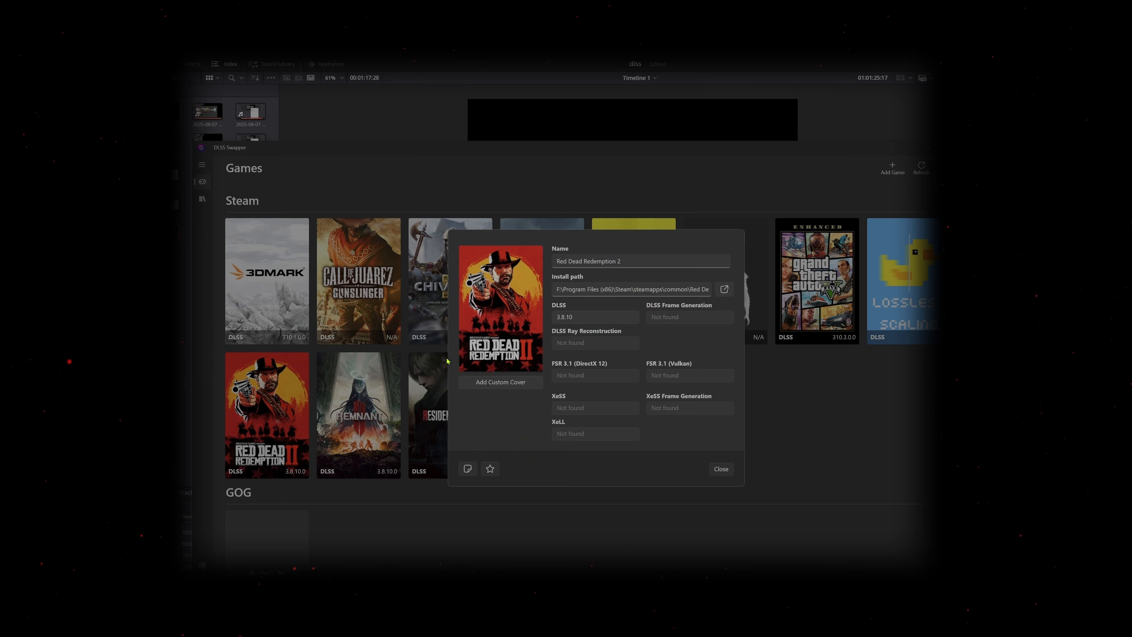
pyautogui.click(582, 320)
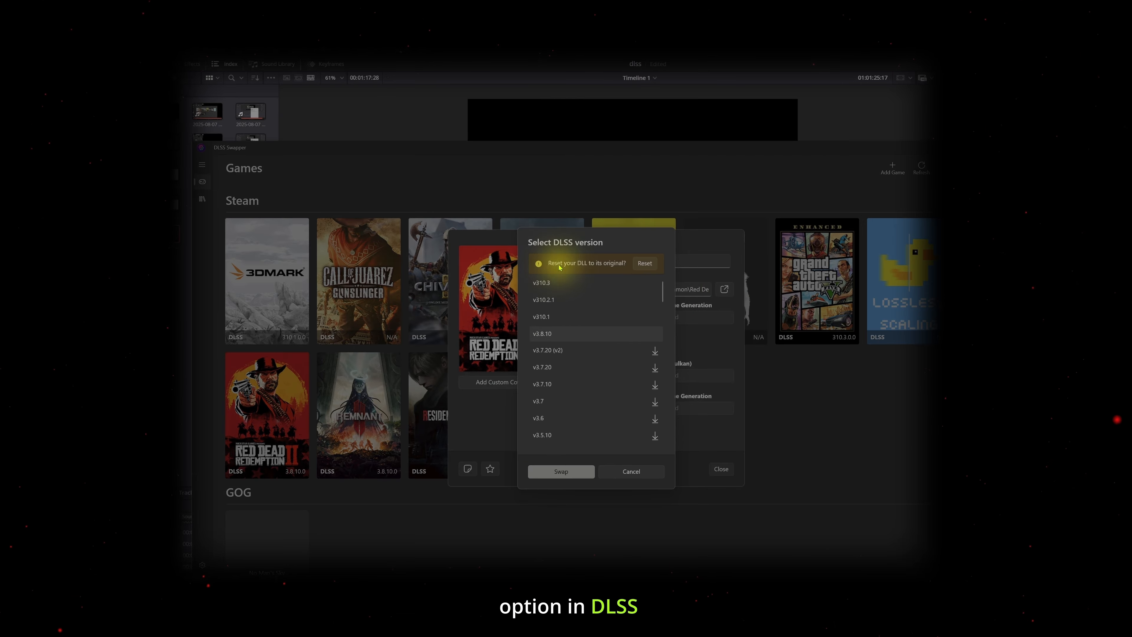